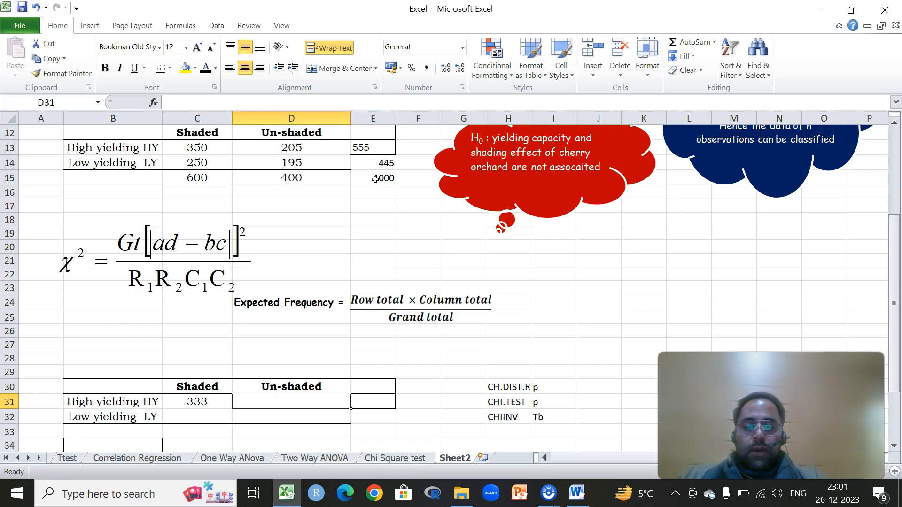
- Calculate the expected frequency of un-shaded high-yielding trees in D31 with the formula =E13*D15/E15
text(=)
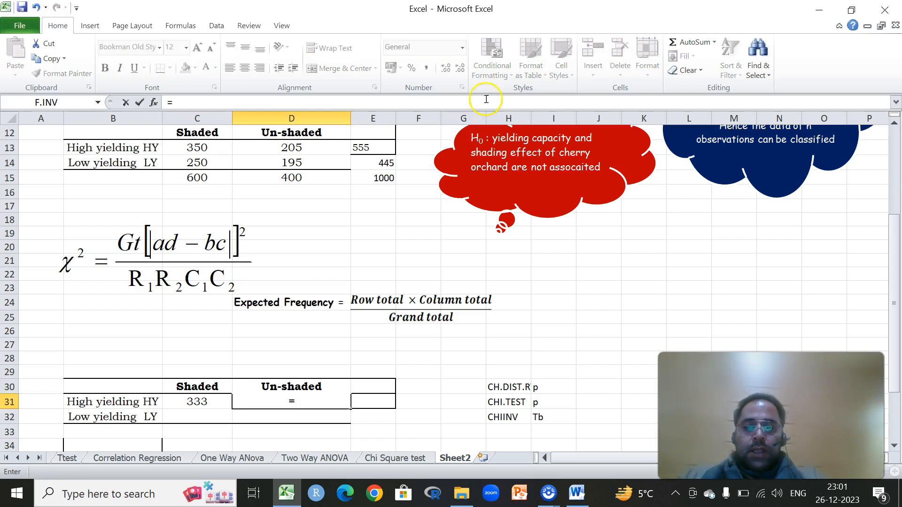
click(370, 147)
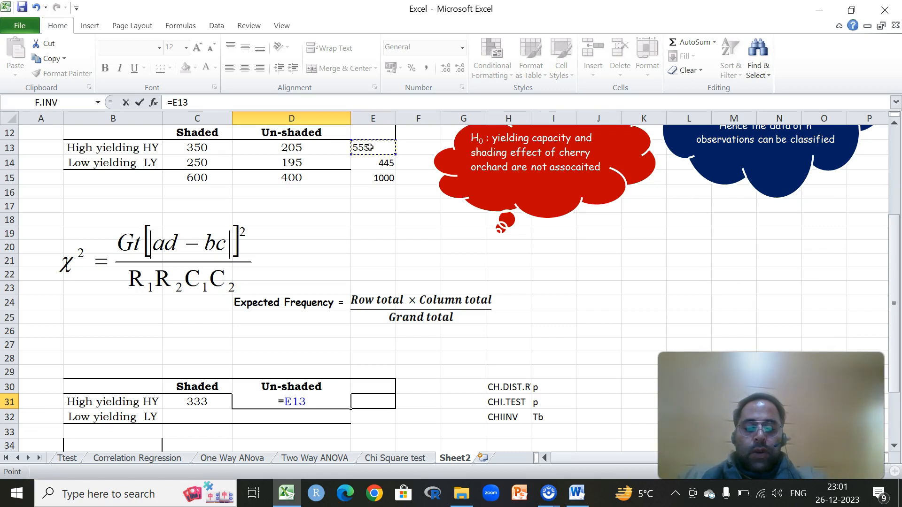
text(*)
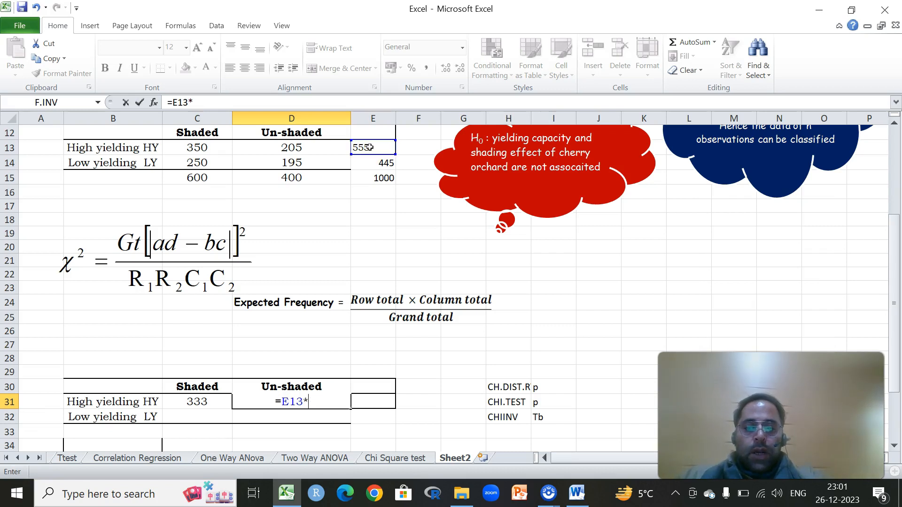
click(205, 177)
click(274, 177)
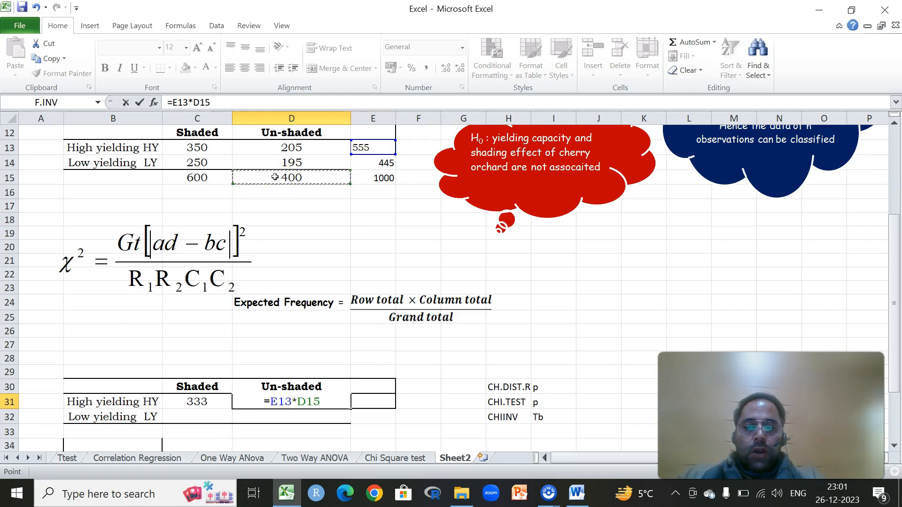
text(/)
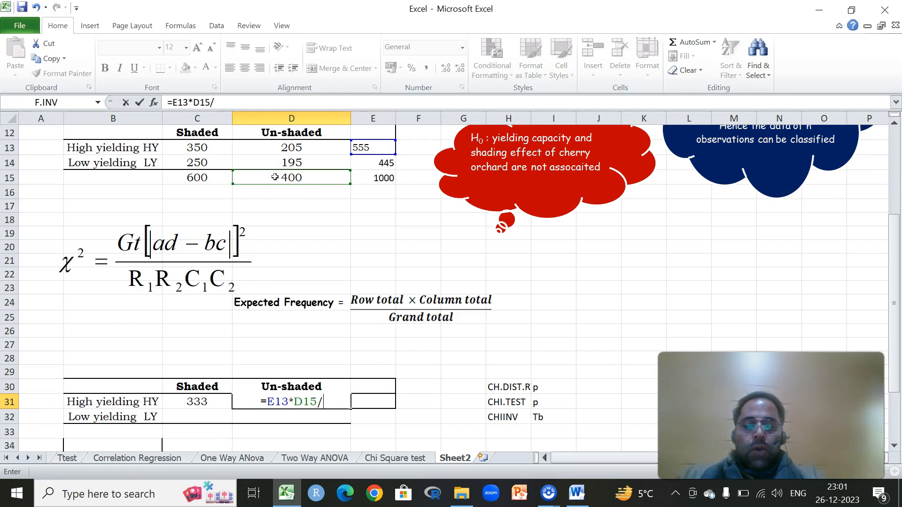
click(372, 175)
key(Return)
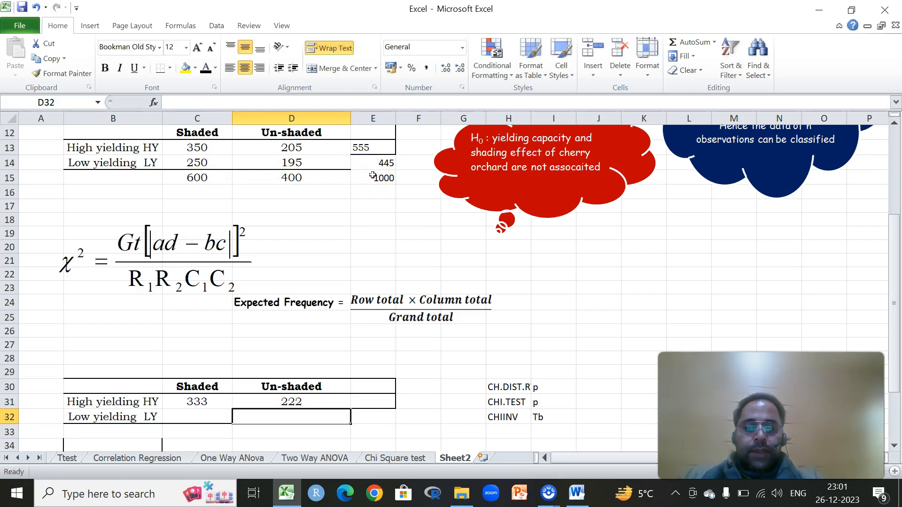
- Calculate the expected frequency of shaded low-yielding trees in C32 with the formula =E14*C15/E15
click(189, 419)
text(=)
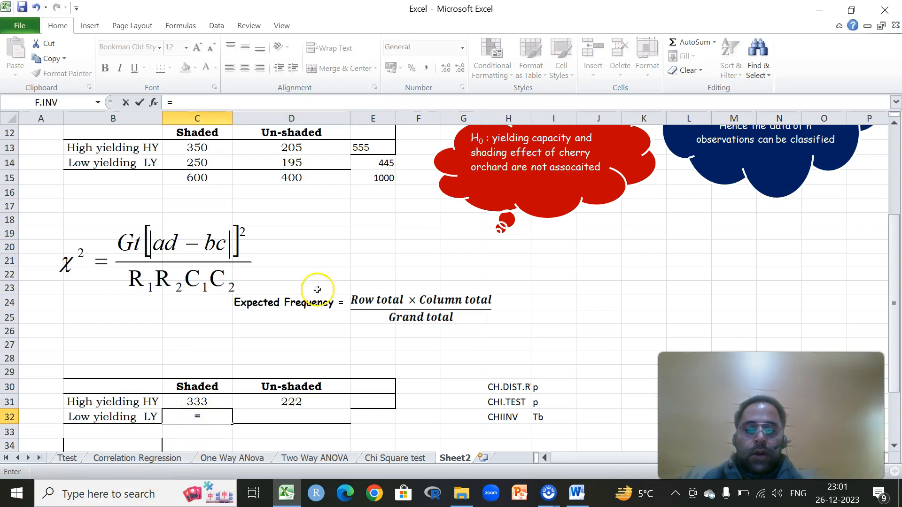
click(376, 166)
text(*)
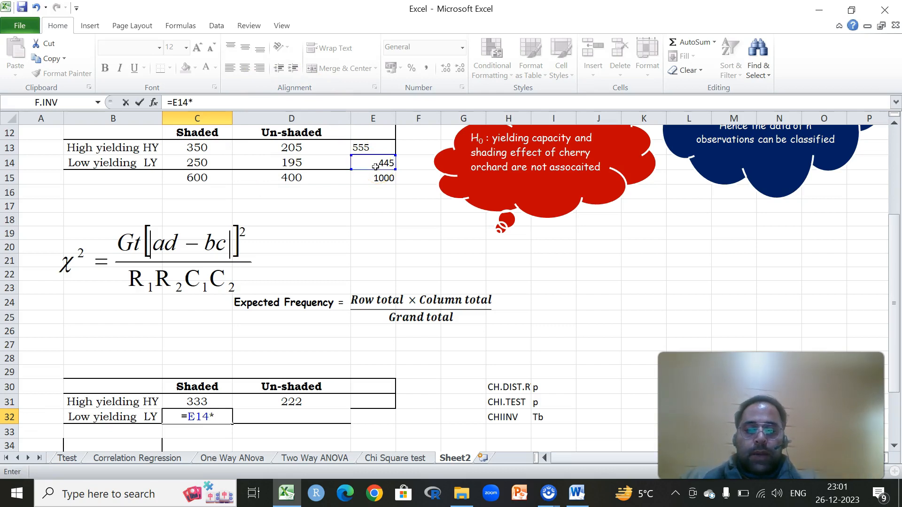
click(209, 178)
text(/)
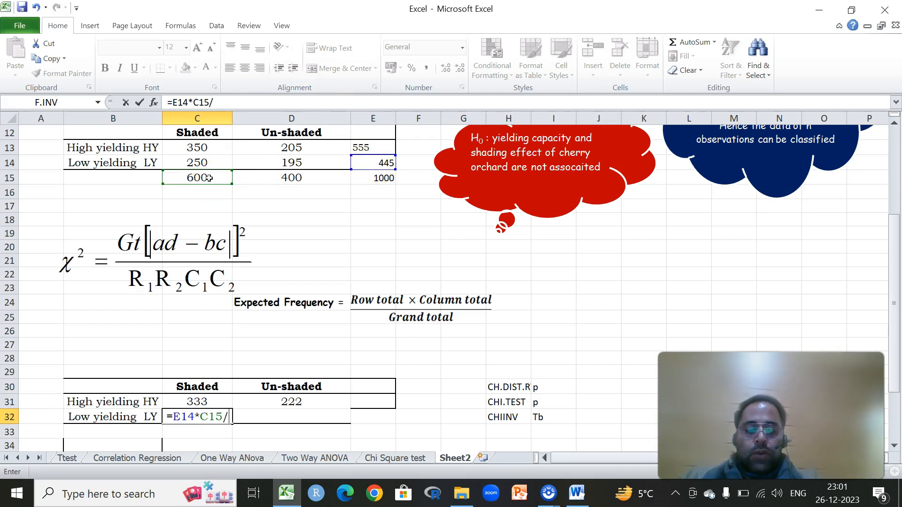
click(382, 177)
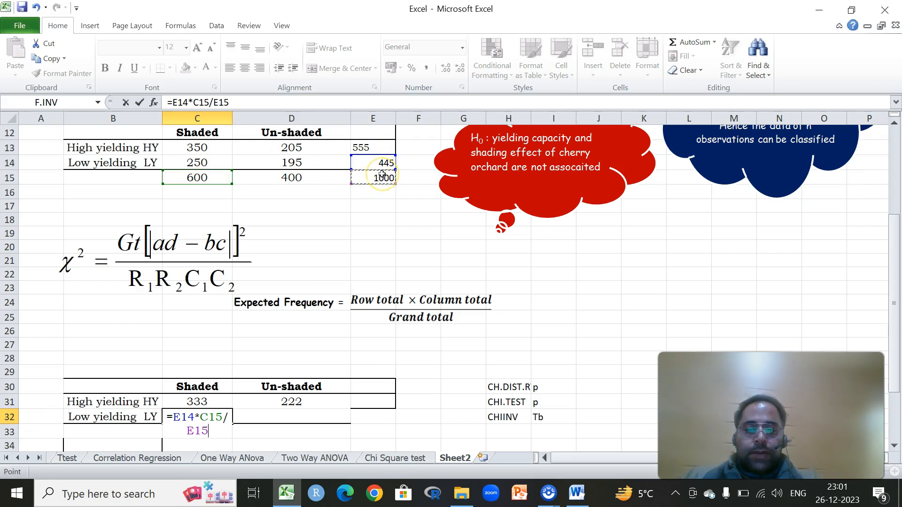
key(Return)
- Calculate the expected frequency of un-shaded low-yielding trees in D32 with the formula =E14*D15/E15
key(Up)
key(Right)
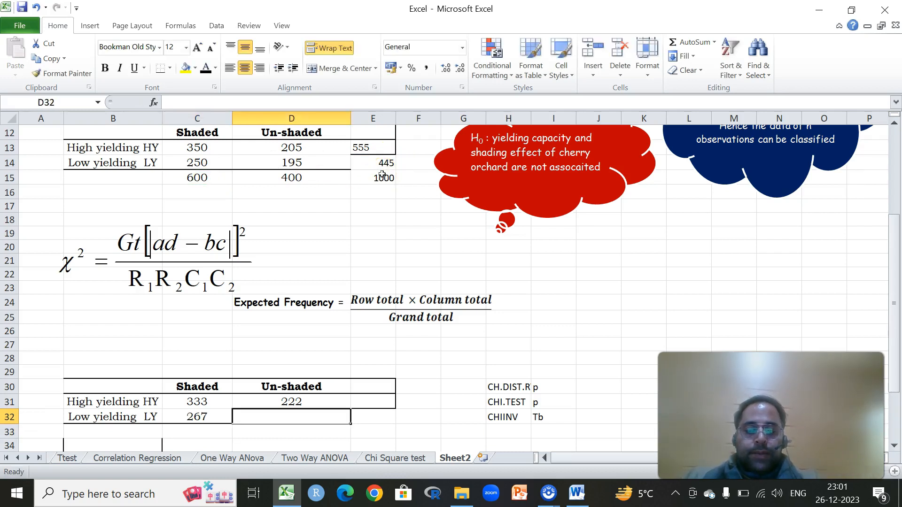
text(=)
click(393, 163)
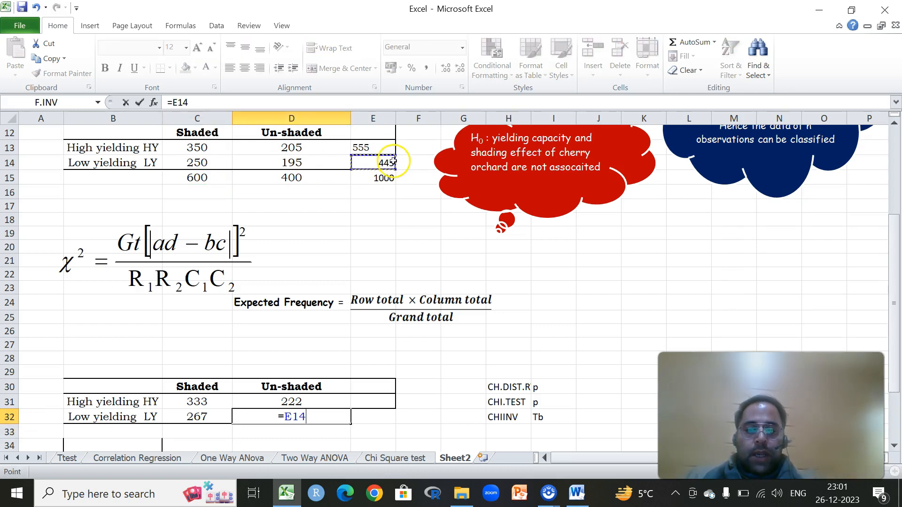
text(*)
click(300, 177)
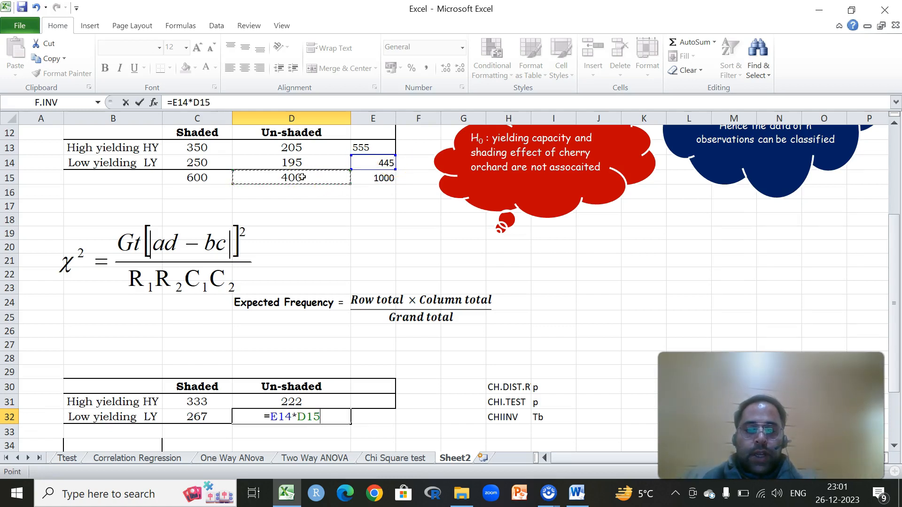
text(/)
click(381, 176)
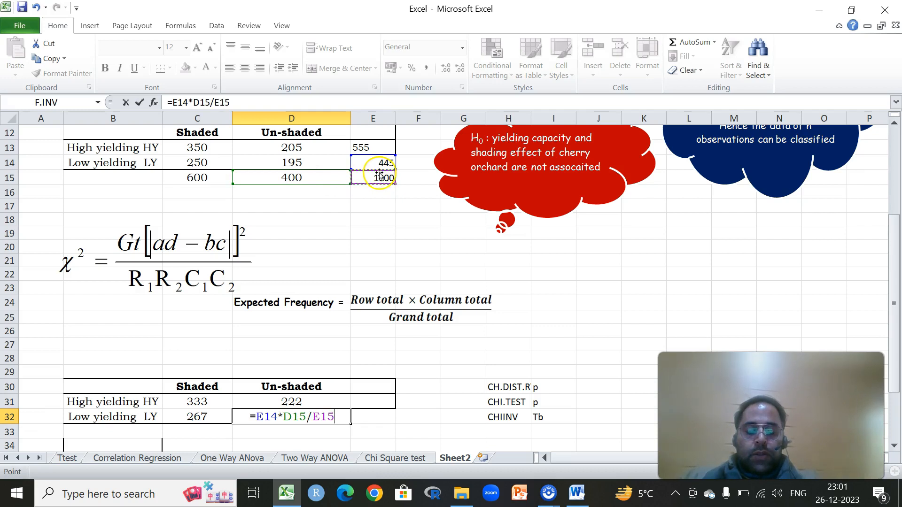
key(Return)
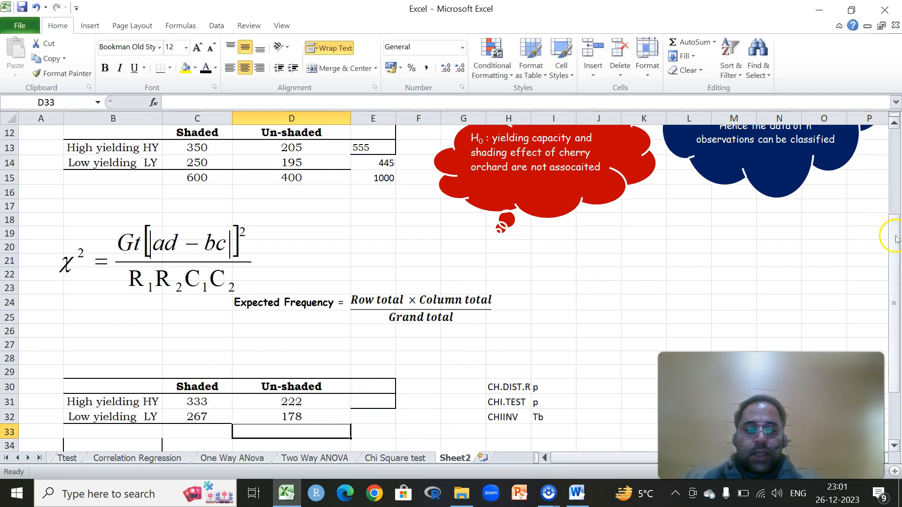
- Copy the observed high-yielding frequencies C13:D13 and paste them transposed into the O column starting at A37
drag(895, 219, 895, 266)
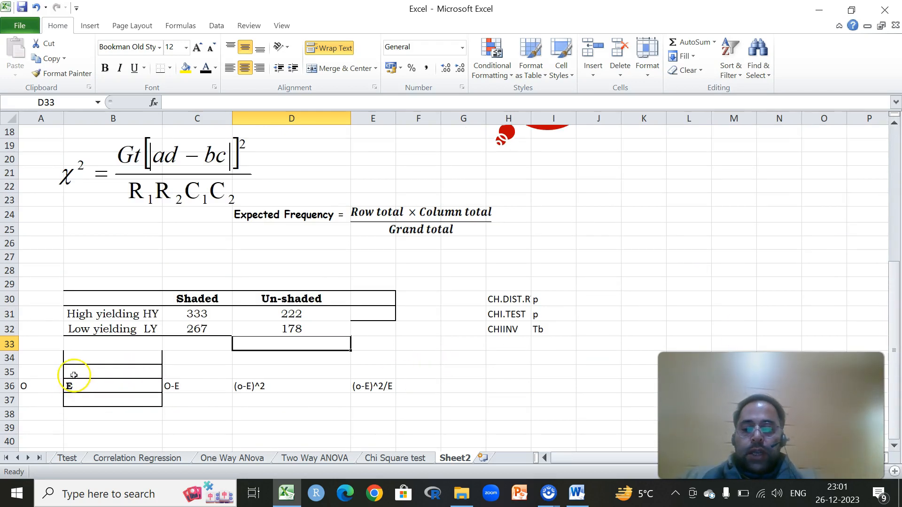
click(55, 400)
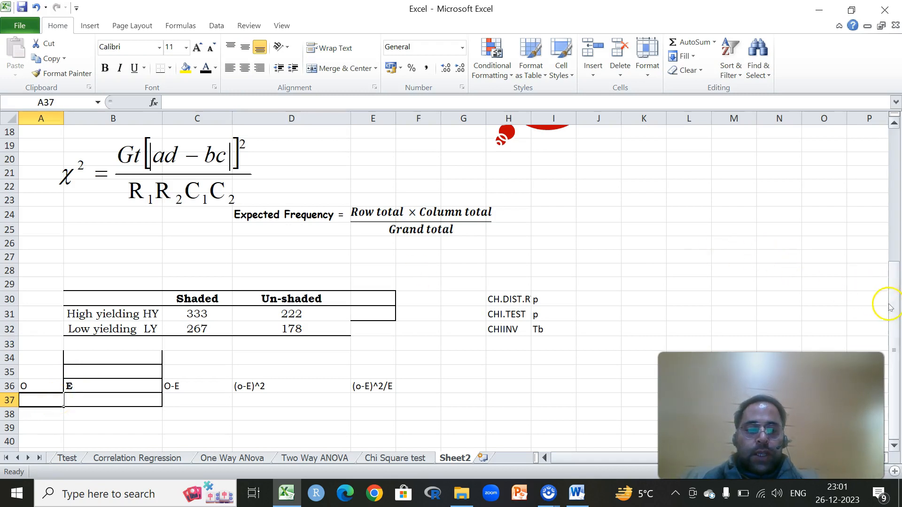
drag(896, 314, 886, 202)
drag(209, 229, 290, 231)
key(ctrl+c)
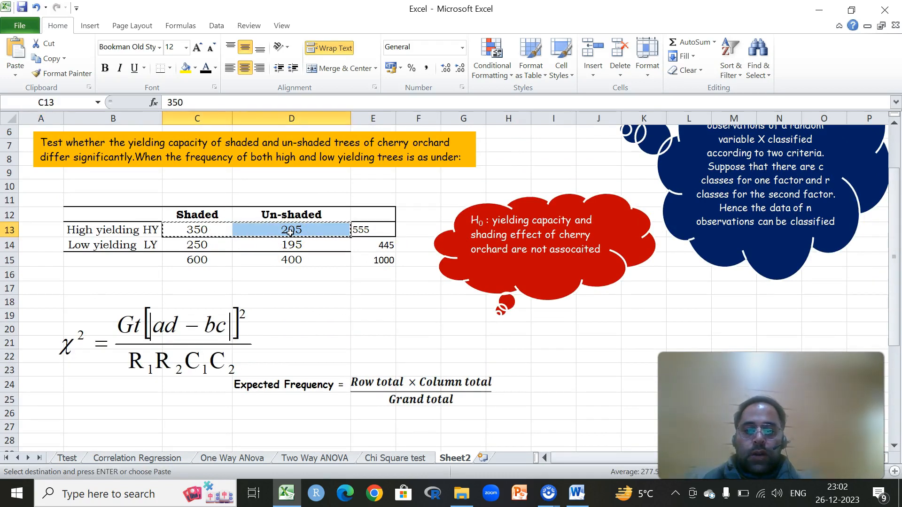
drag(889, 221, 897, 337)
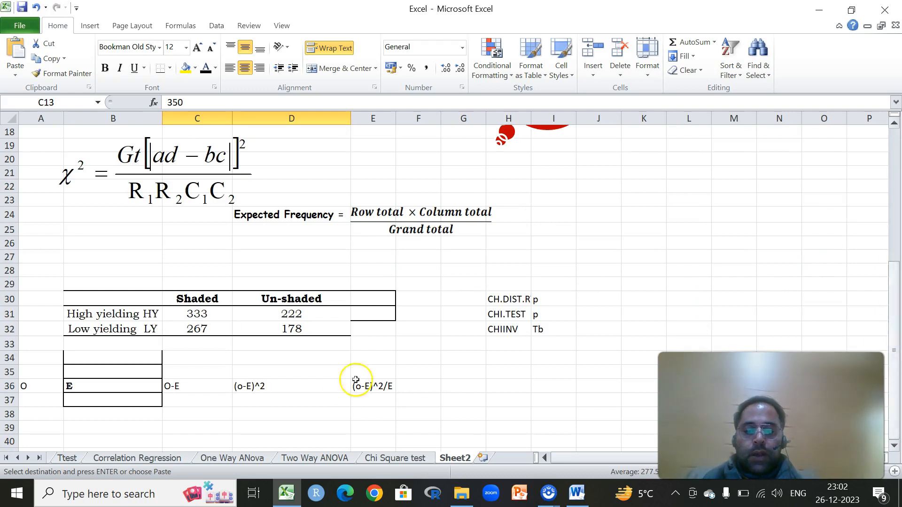
right_click(47, 400)
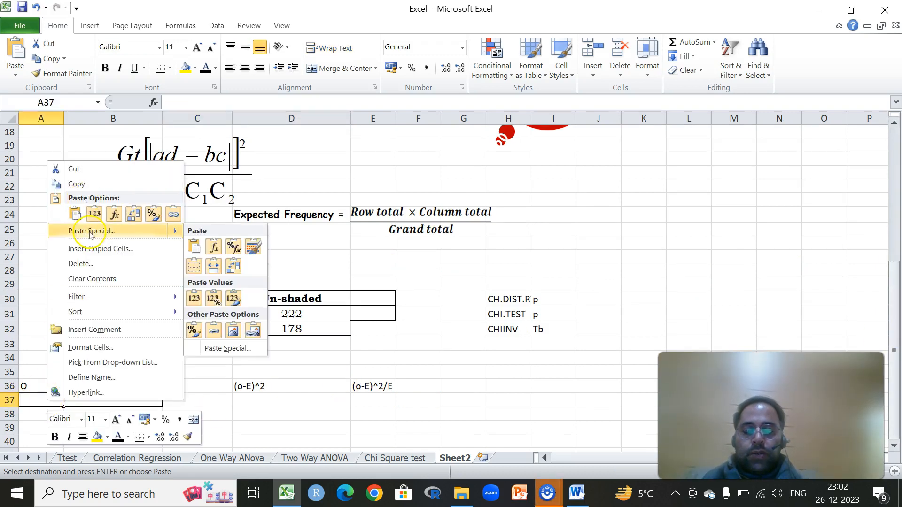
click(90, 235)
click(141, 300)
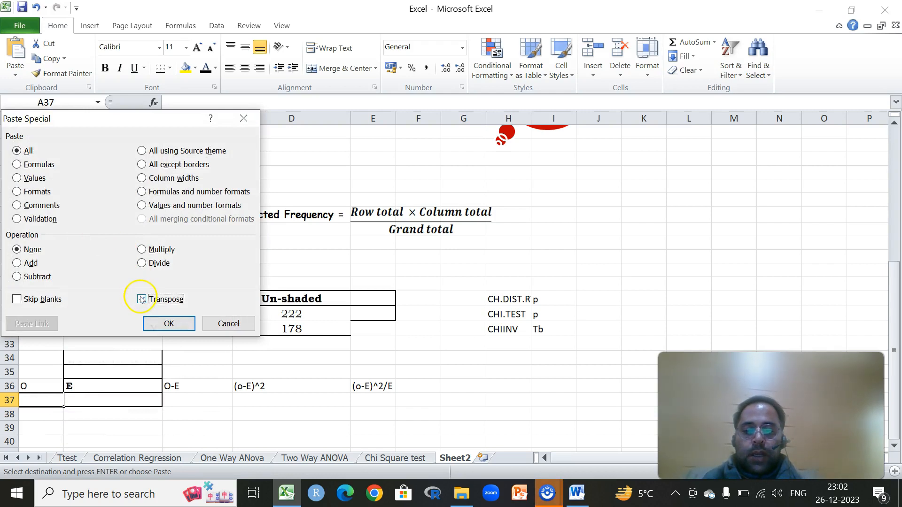
click(169, 323)
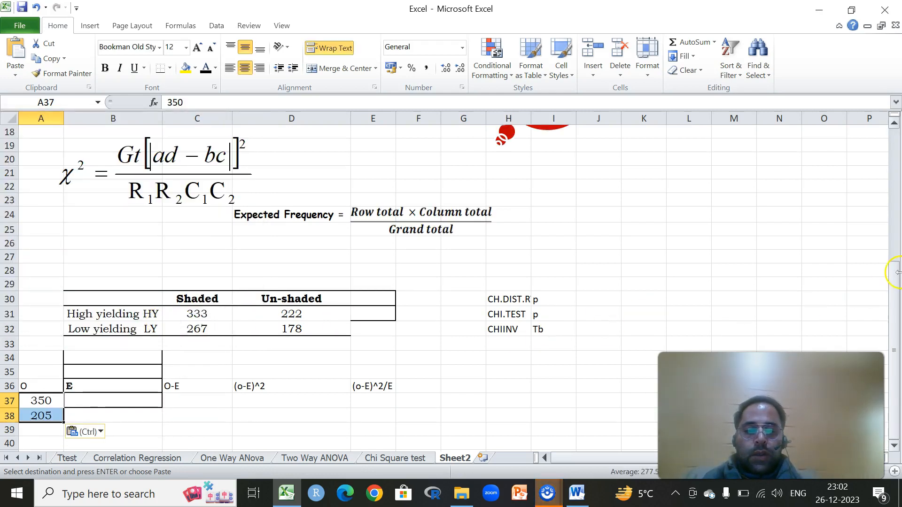
- Copy the observed low-yielding frequencies C14:D14 and paste them transposed into the O column starting at A39
drag(886, 288, 880, 178)
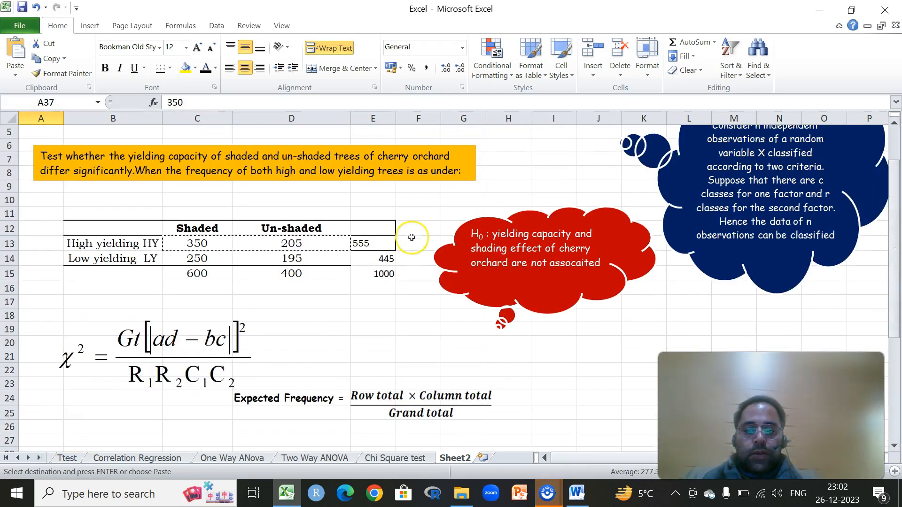
drag(196, 259, 295, 262)
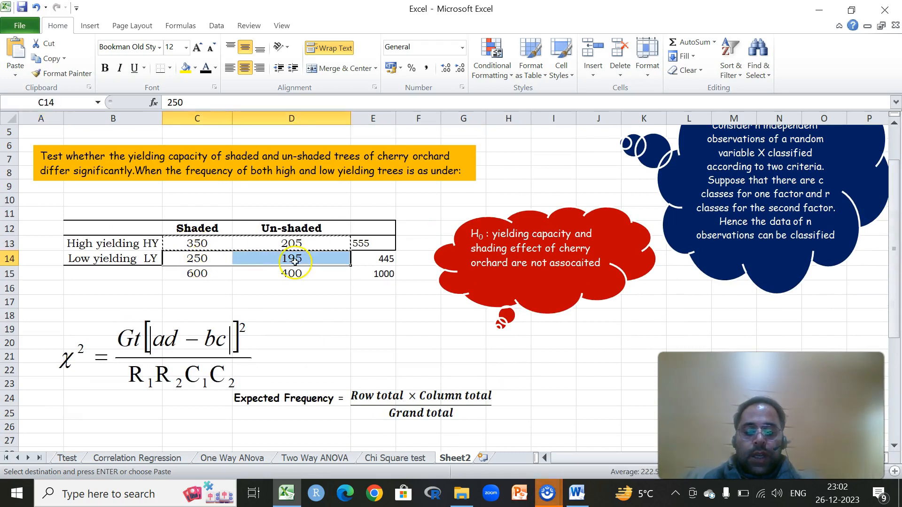
key(ctrl+c)
drag(895, 237, 882, 345)
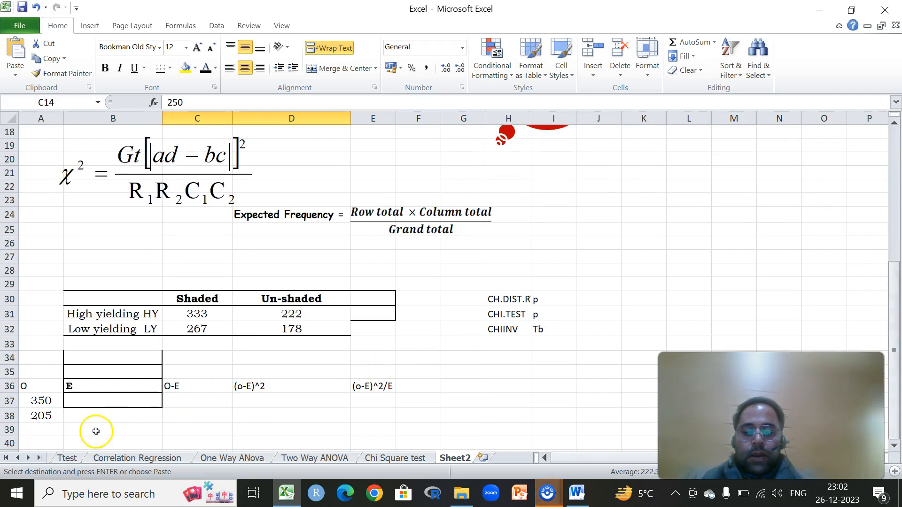
click(55, 431)
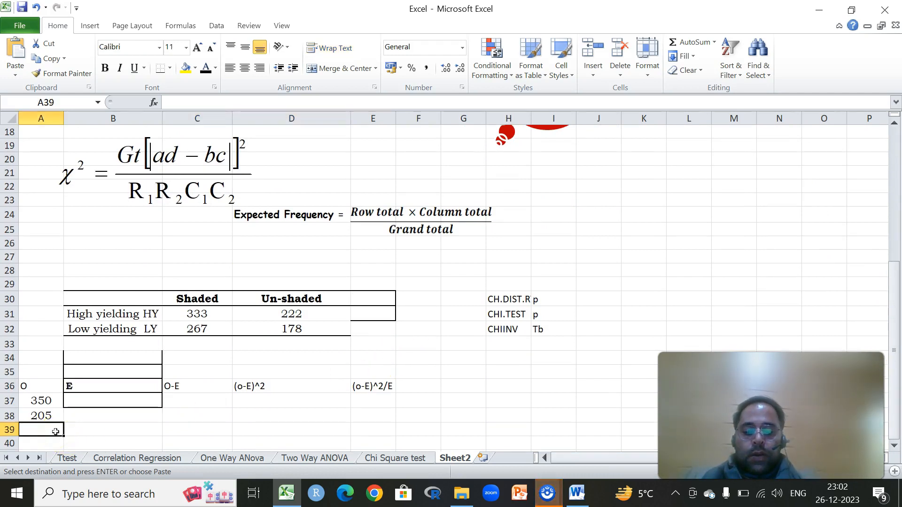
right_click(55, 432)
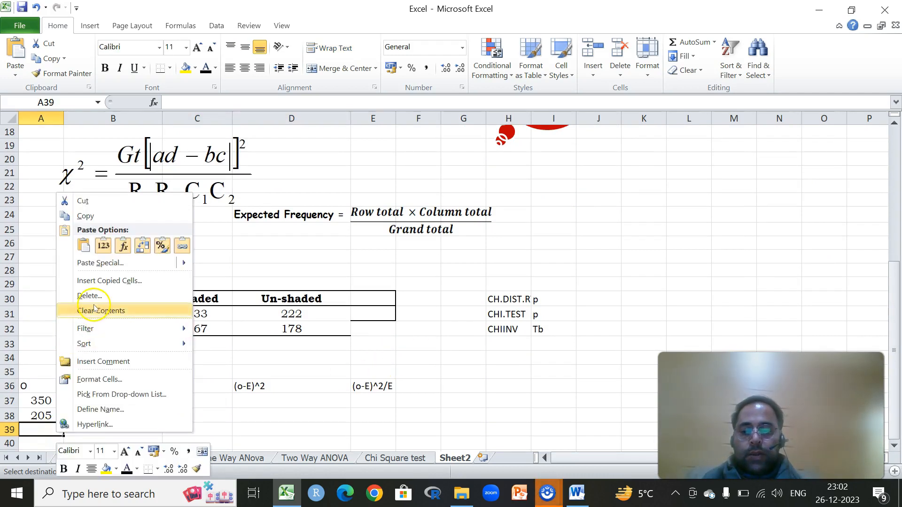
click(113, 271)
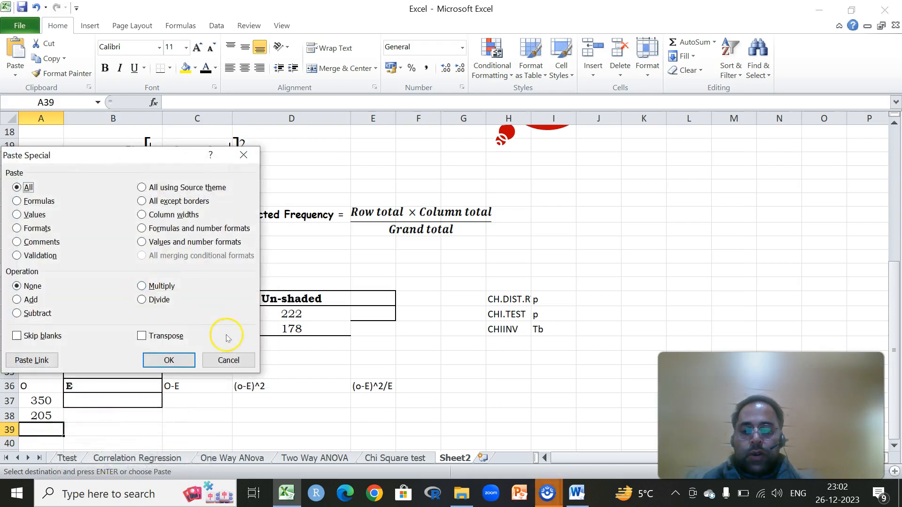
click(173, 336)
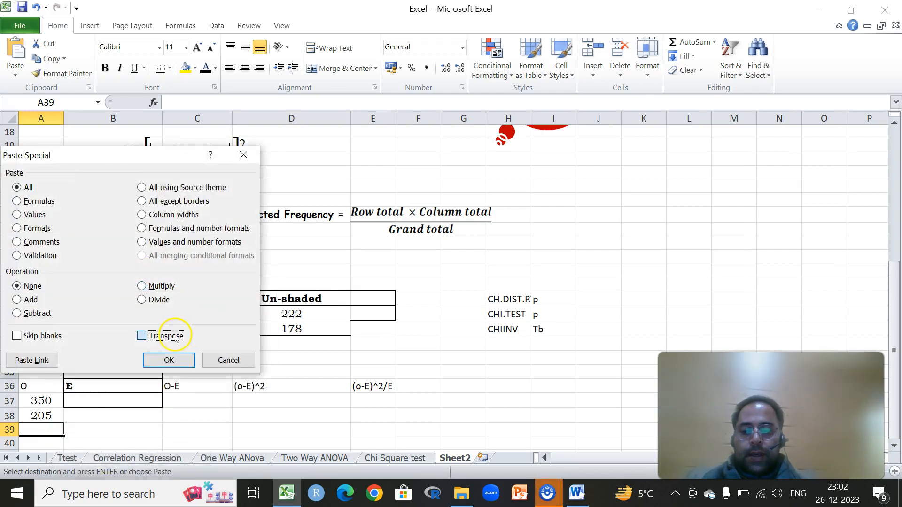
click(169, 360)
- Copy the expected high-yielding frequencies C31:D31 and paste them as transposed values into the E column starting at B37
drag(210, 310, 281, 310)
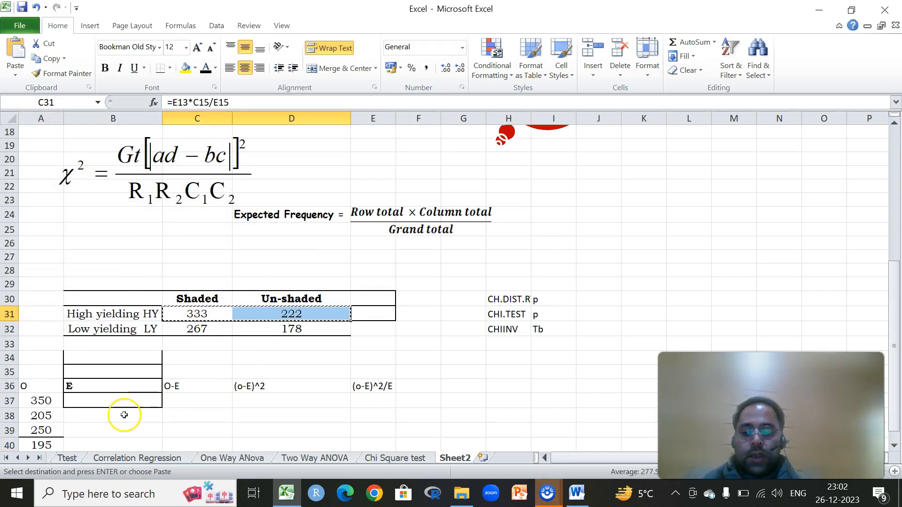
click(119, 398)
right_click(119, 399)
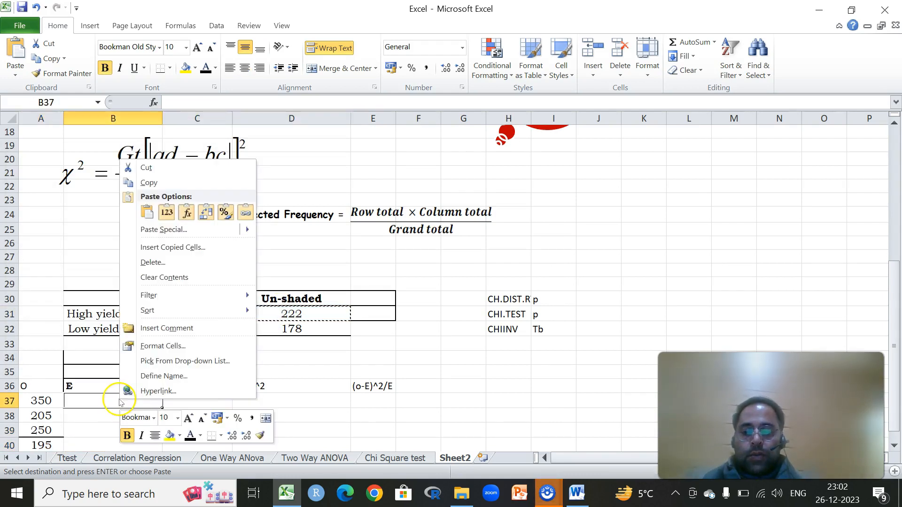
click(169, 231)
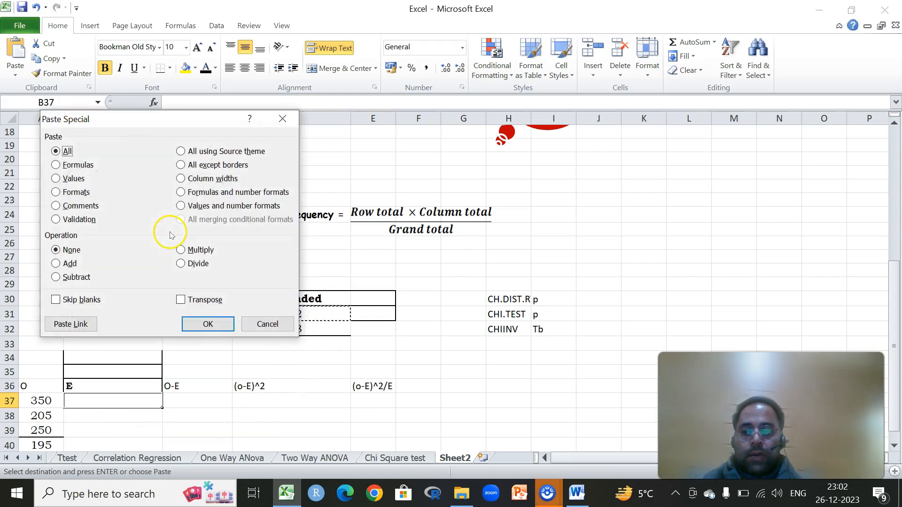
click(73, 179)
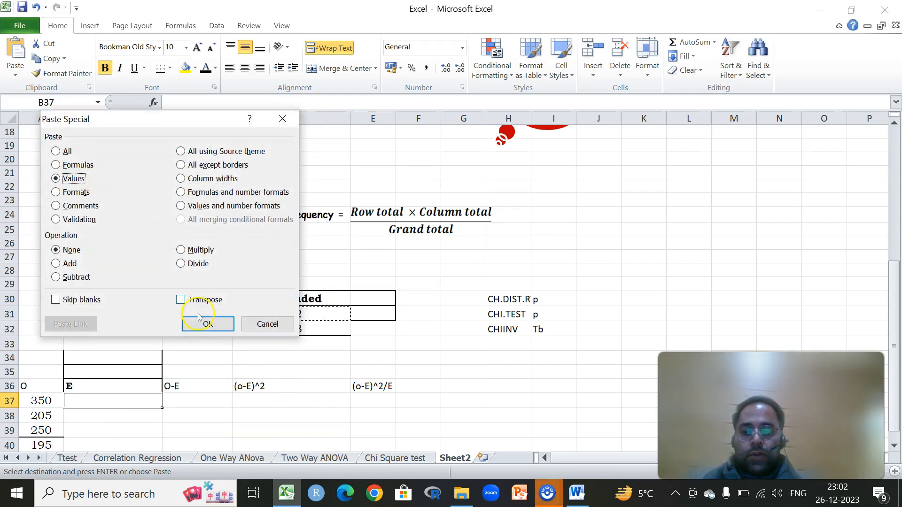
click(205, 300)
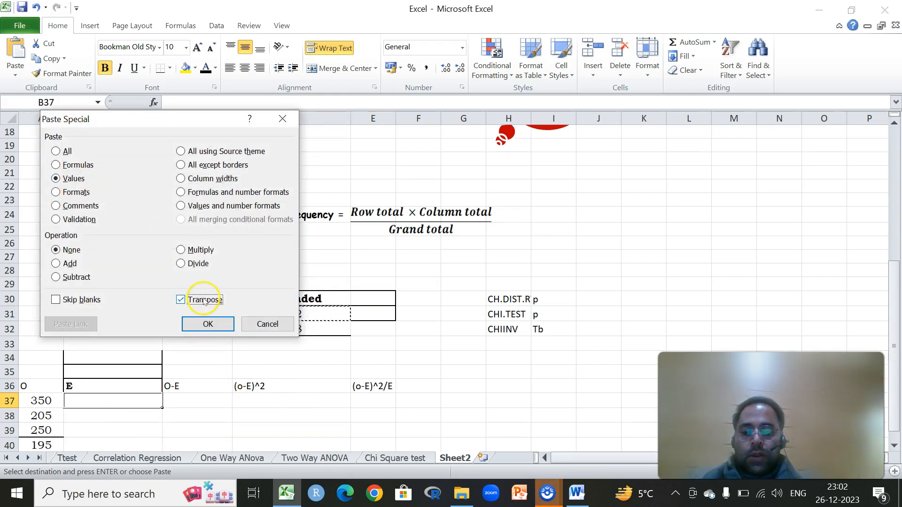
click(207, 324)
- Copy the expected low-yielding frequencies C32:D32 and paste them as transposed values into the E column starting at B39
click(225, 329)
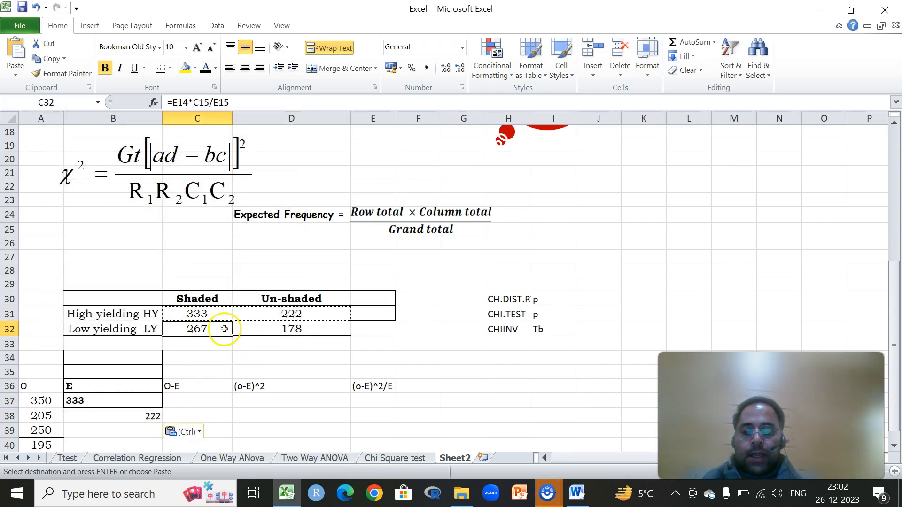
drag(224, 328, 288, 329)
key(ctrl+c)
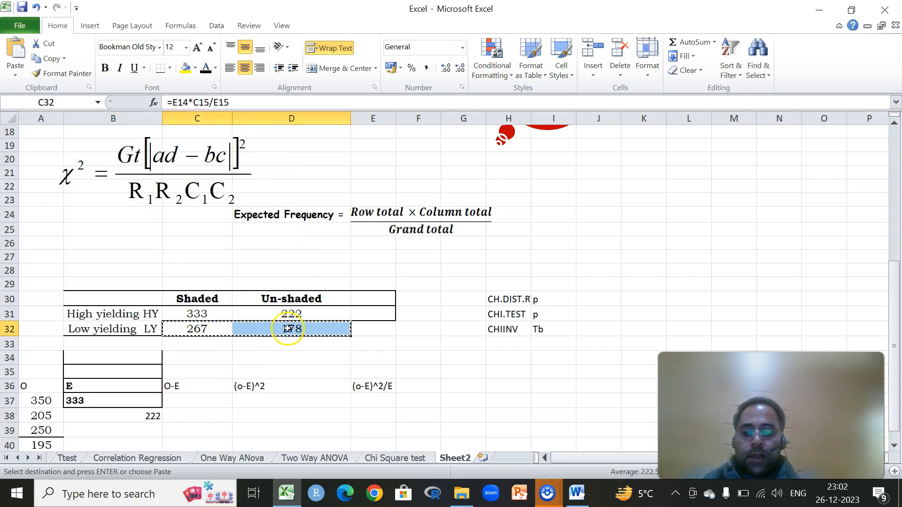
click(136, 428)
right_click(132, 429)
click(166, 260)
click(69, 210)
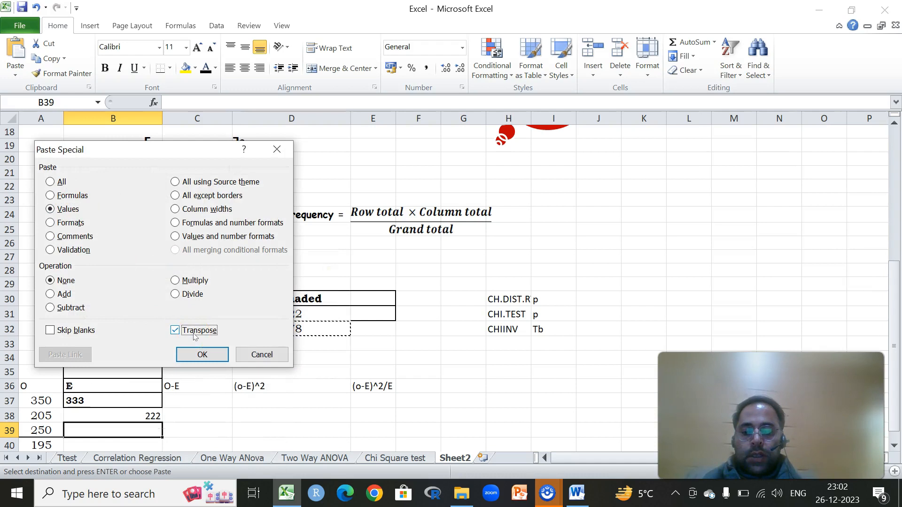
click(202, 354)
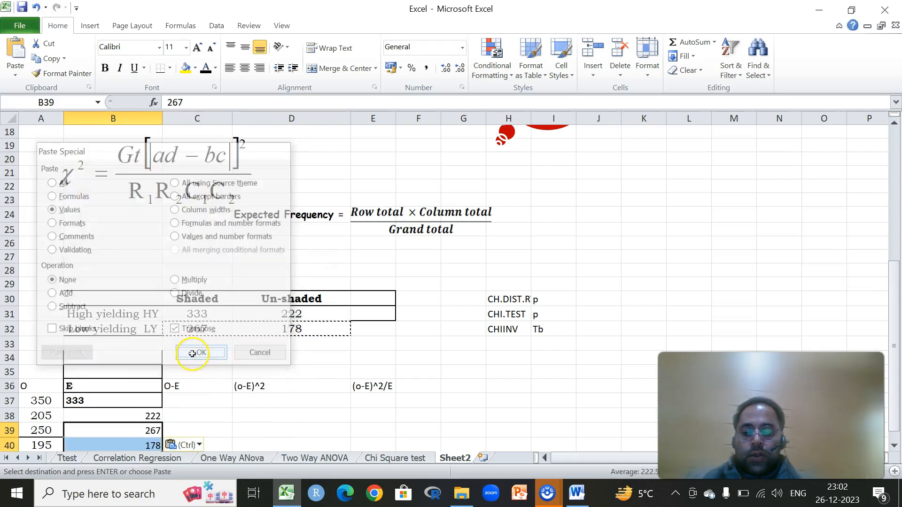
- Calculate the O-E differences in C37:C40 by entering =A37-B37 in C37 and filling it down
click(186, 399)
text(=)
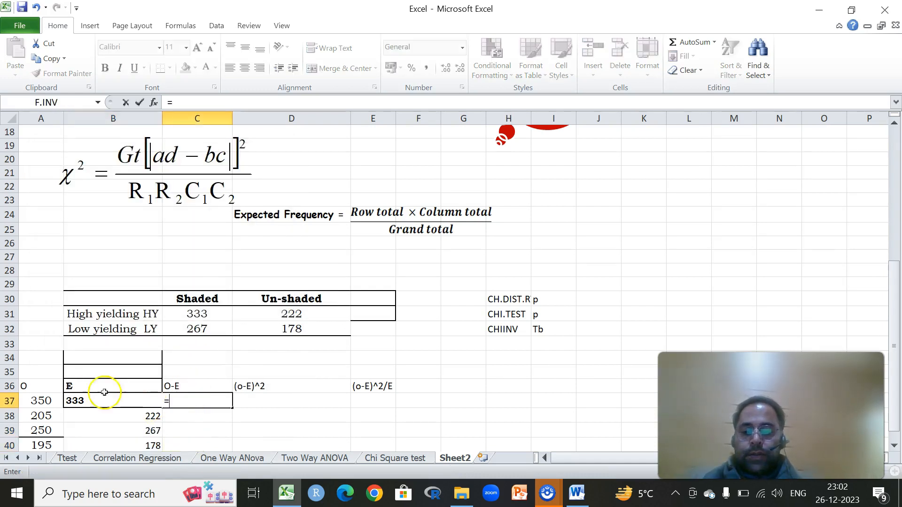
click(49, 400)
text(-)
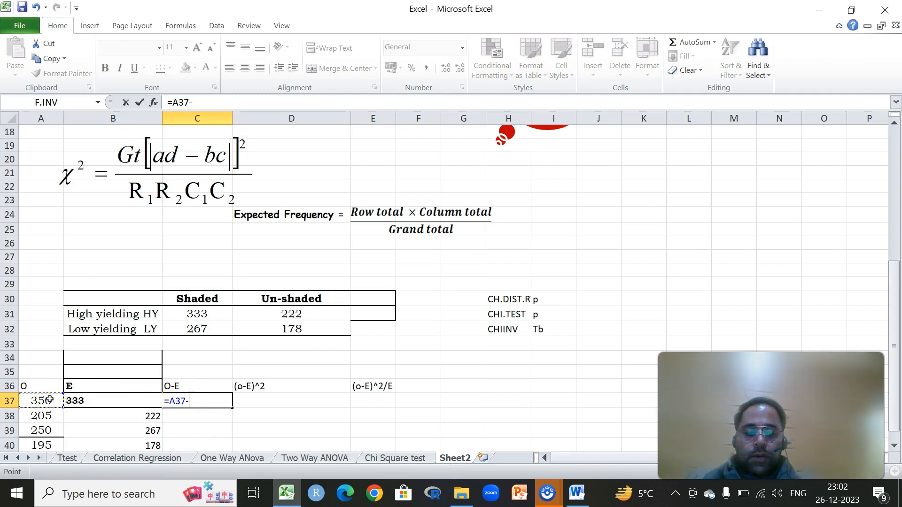
click(112, 401)
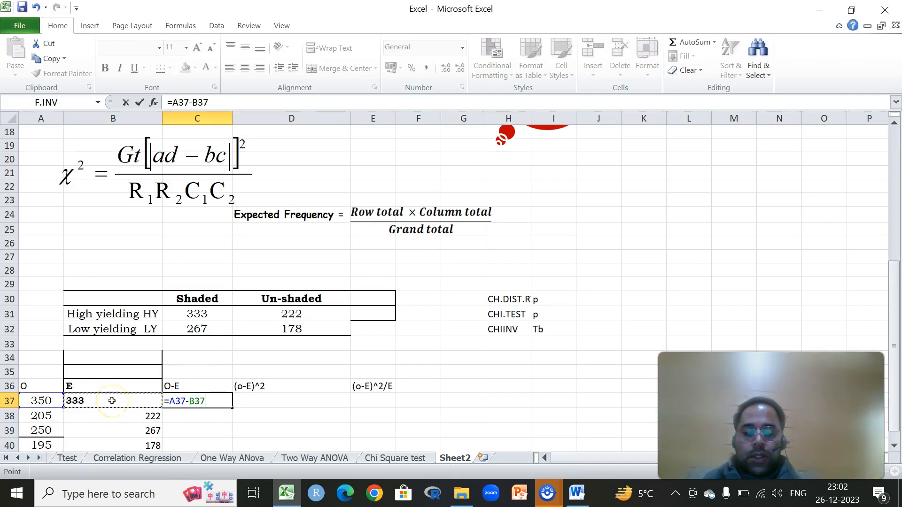
key(Return)
click(210, 400)
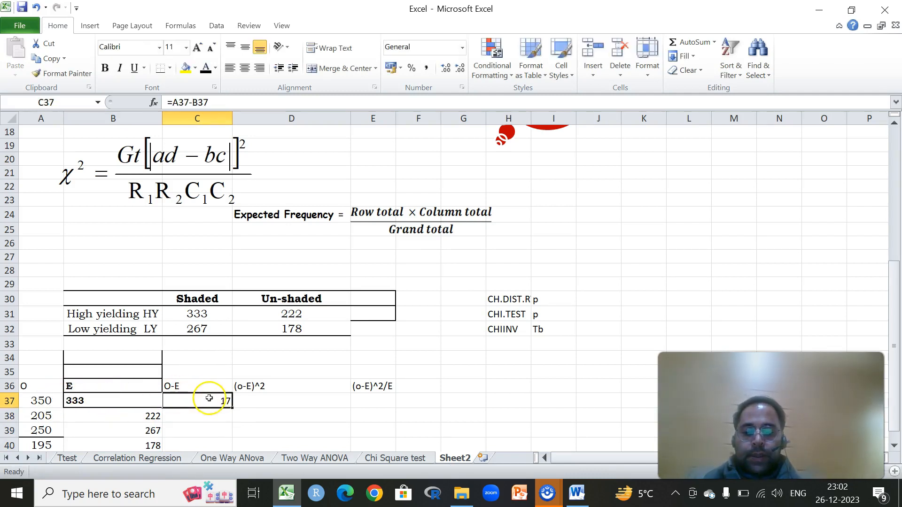
mouse_move(231, 410)
mouse_down()
mouse_move(226, 463)
mouse_move(236, 377)
mouse_move(235, 398)
mouse_up()
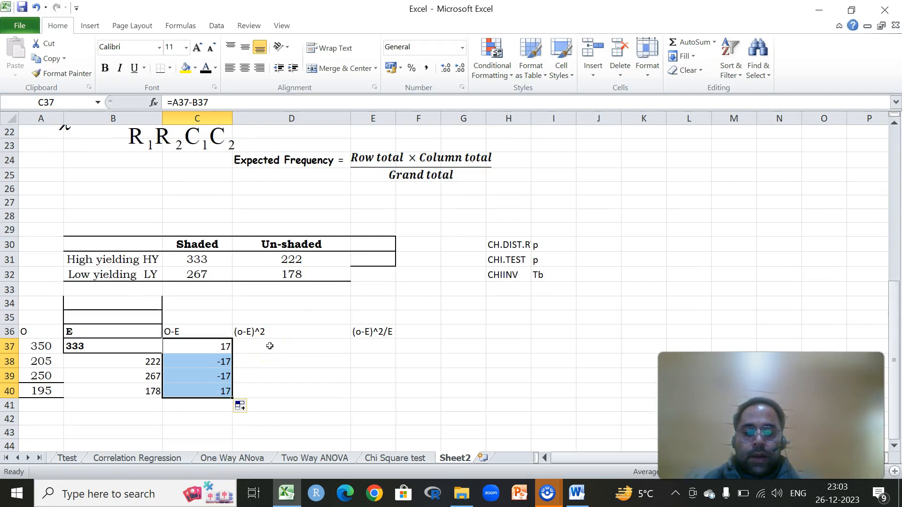
- Square the differences in D37:D40 by entering =(C37)^2 in D37 and filling it down
click(270, 346)
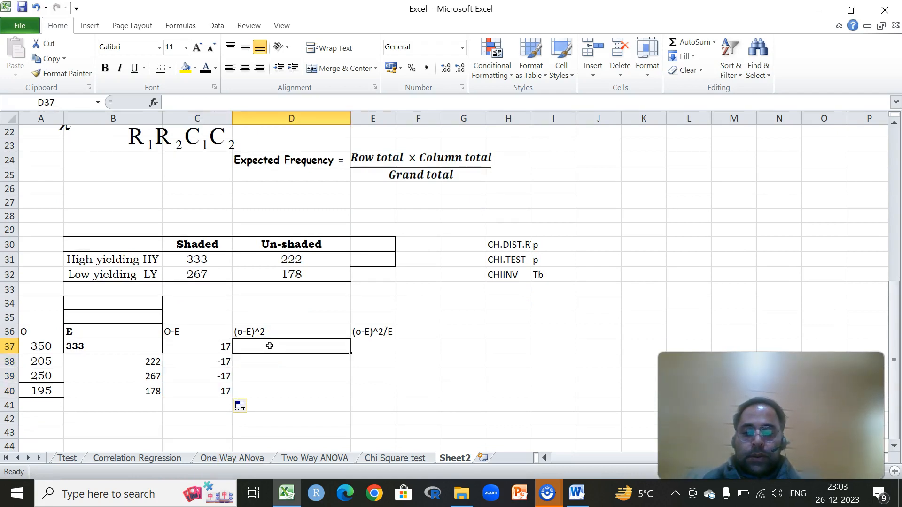
text(=)
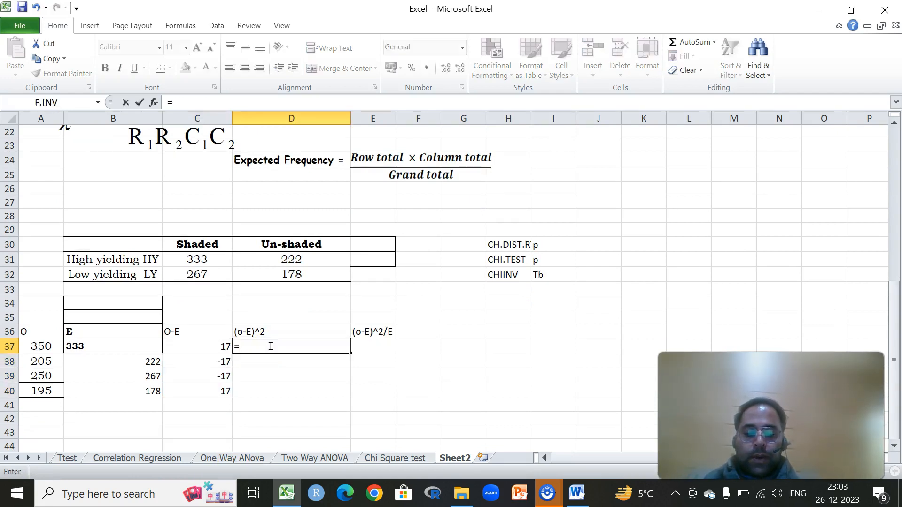
click(210, 344)
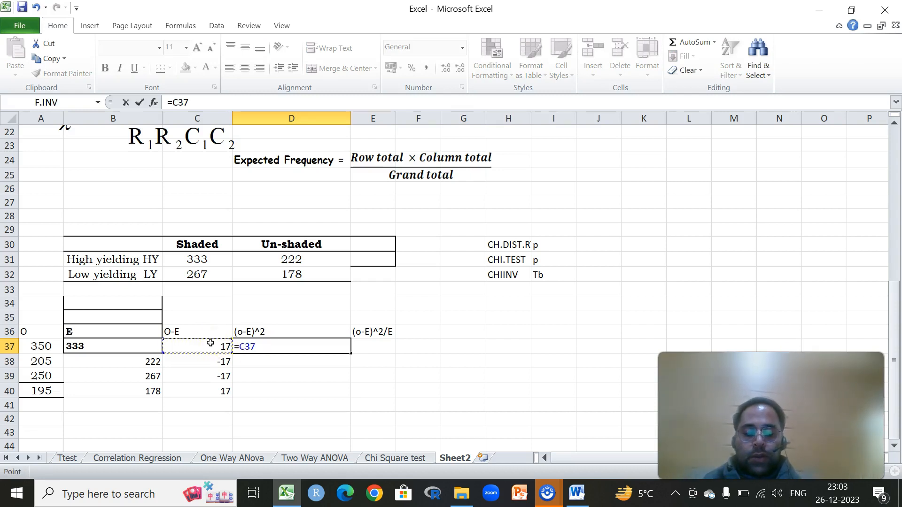
key(BackSpace)
key(BackSpace)
key(BackSpace)
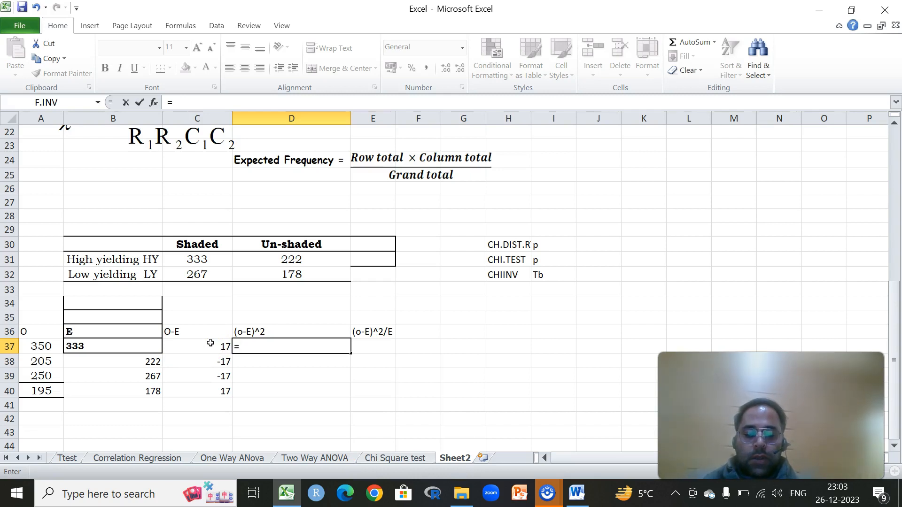
click(212, 345)
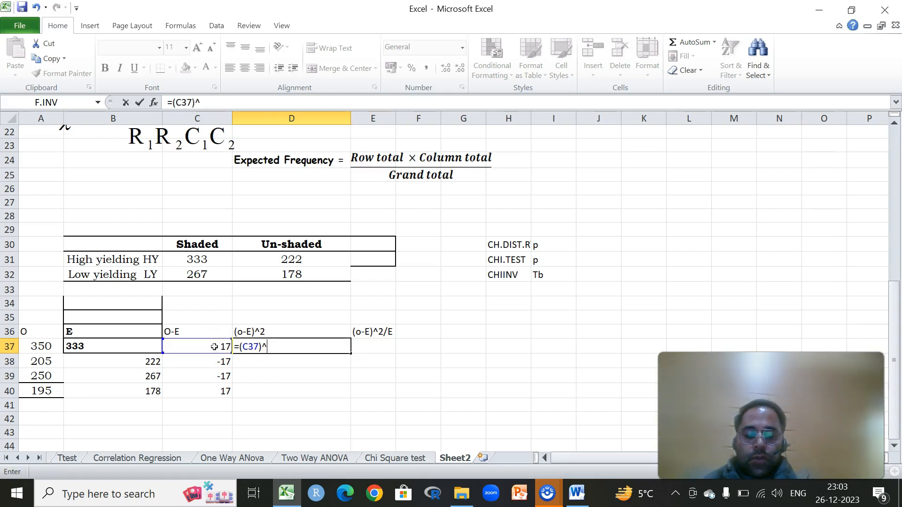
key(Return)
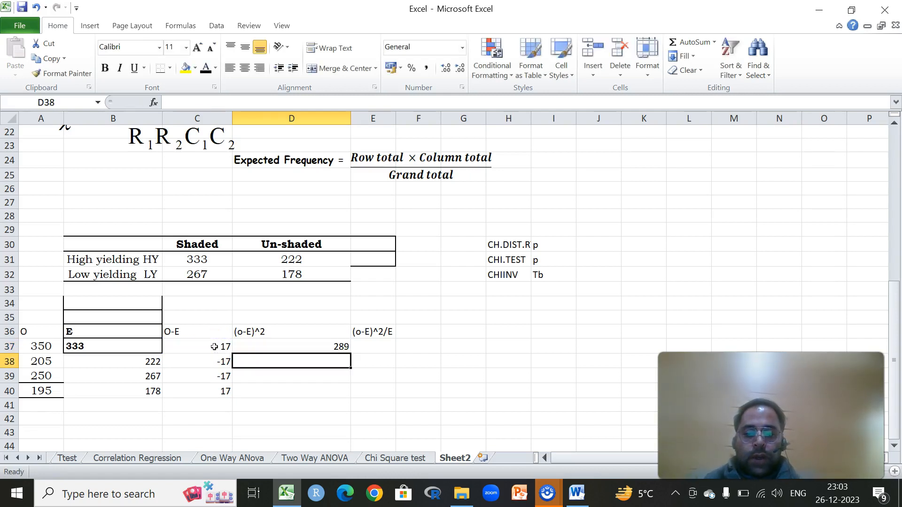
click(339, 346)
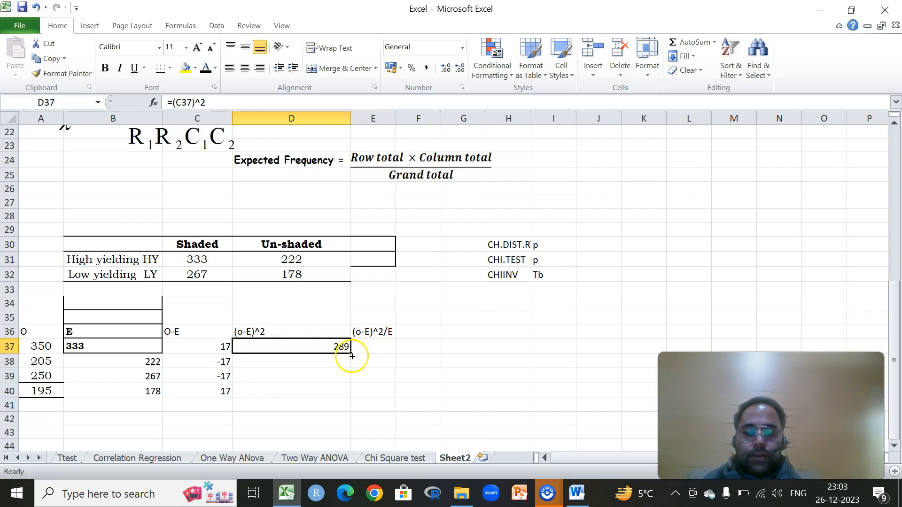
drag(352, 356, 347, 397)
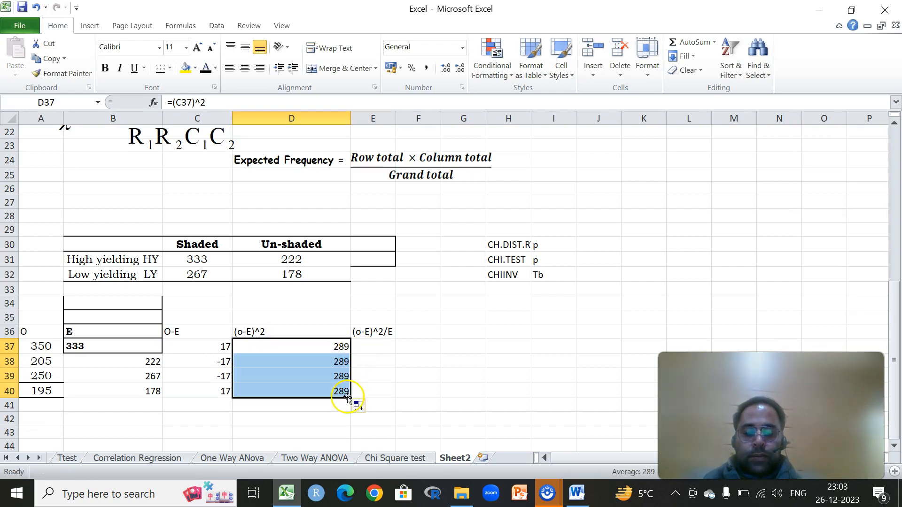
- Calculate (O-E)^2/E in E37:E40 by entering =D37/B37 in E37 and filling it down
double_click(373, 347)
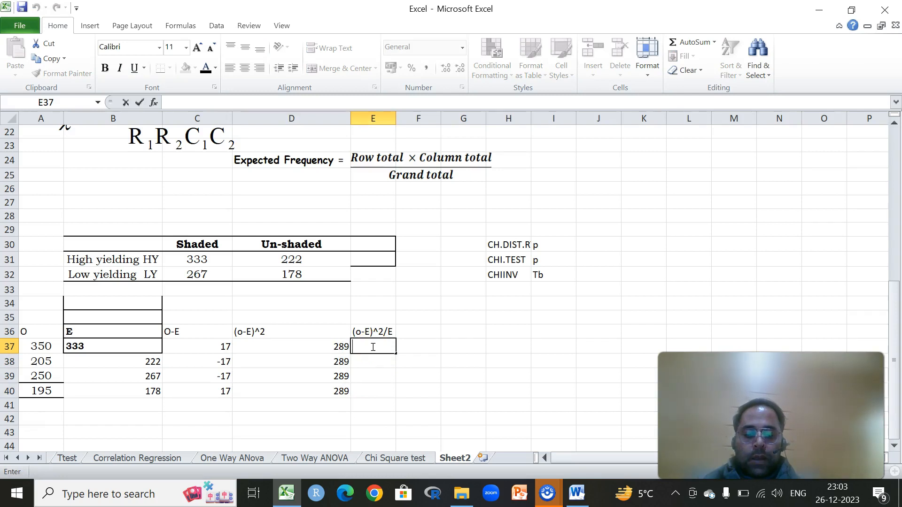
text(=)
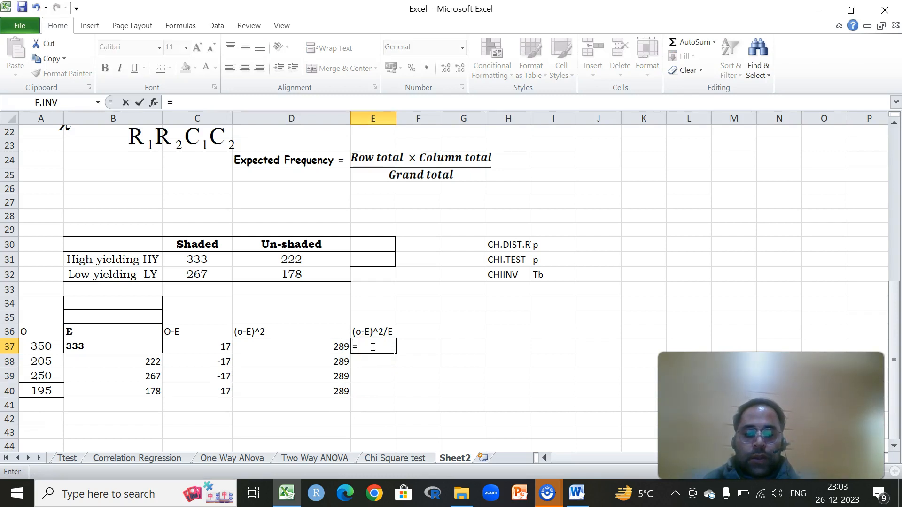
click(344, 346)
text(/)
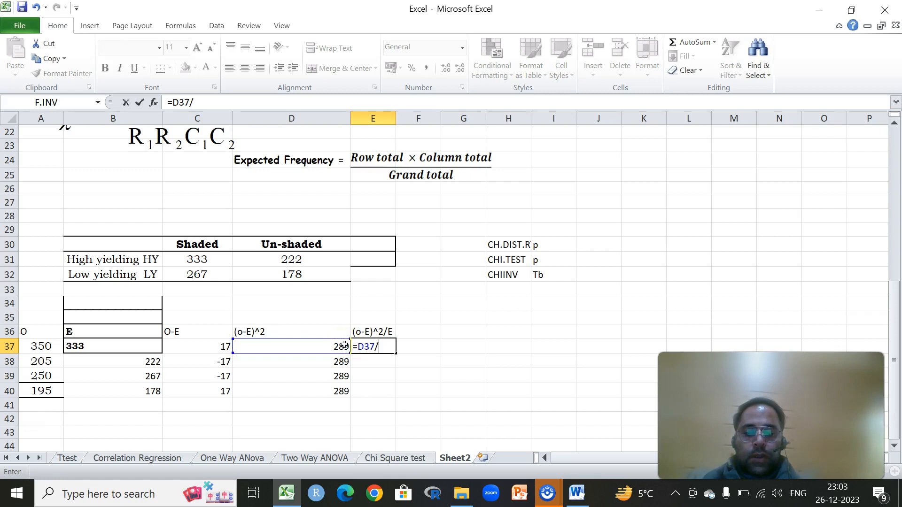
click(91, 346)
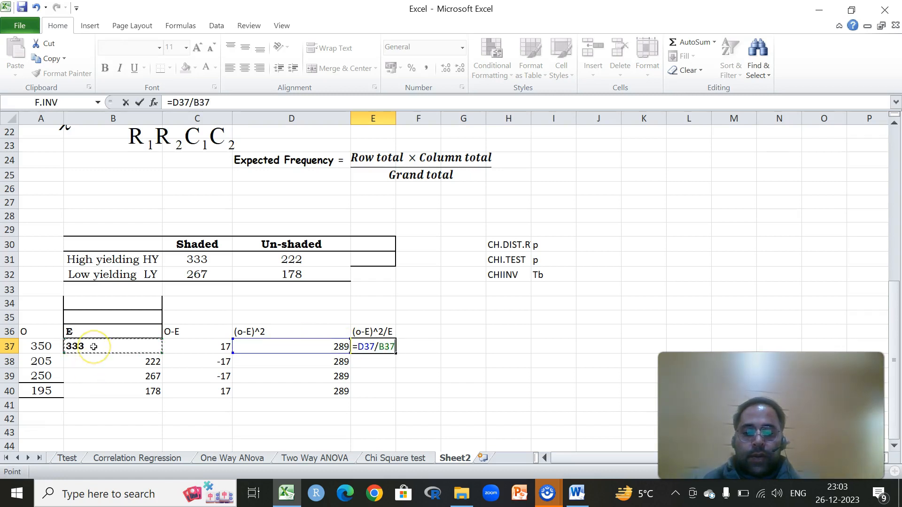
key(Return)
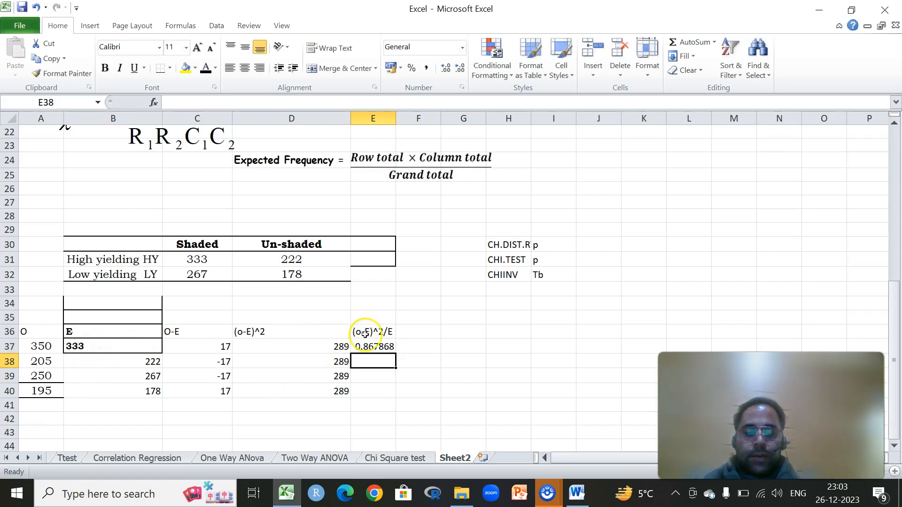
click(366, 346)
drag(396, 353, 392, 404)
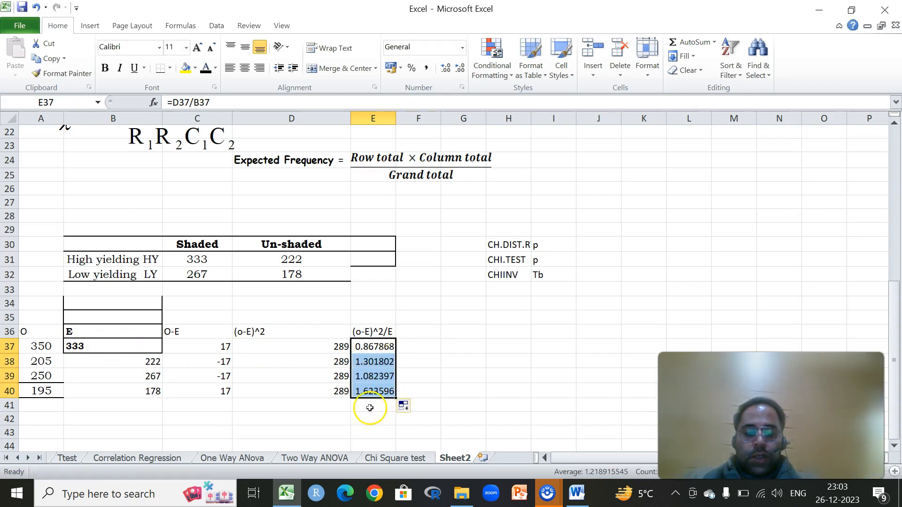
- Sum the (O-E)^2/E values in E41 with the formula =SUM(E37:E40)
double_click(371, 408)
text(s)
key(BackSpace)
text(=sum)
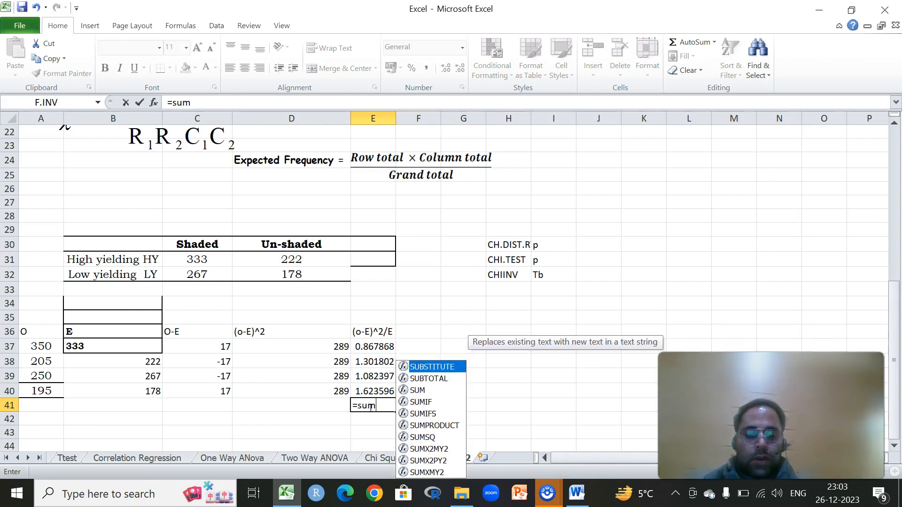
double_click(416, 390)
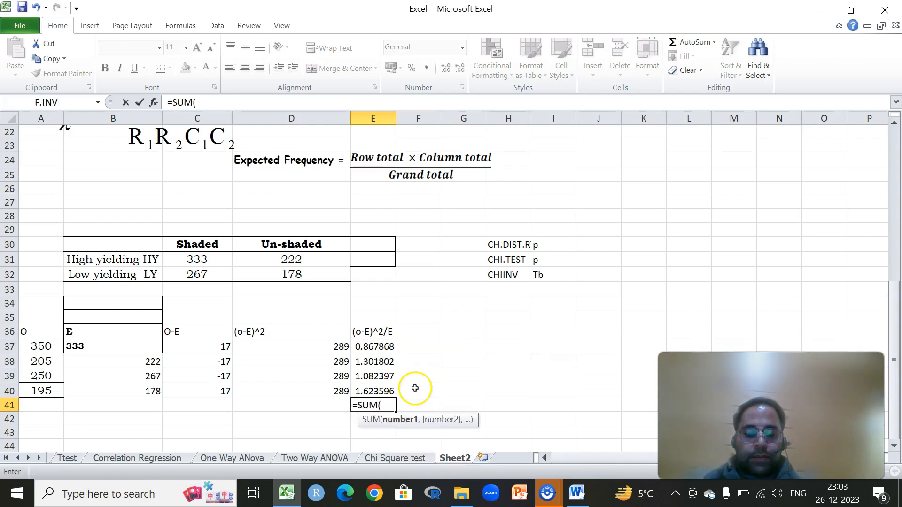
drag(382, 346, 388, 389)
text())
key(Return)
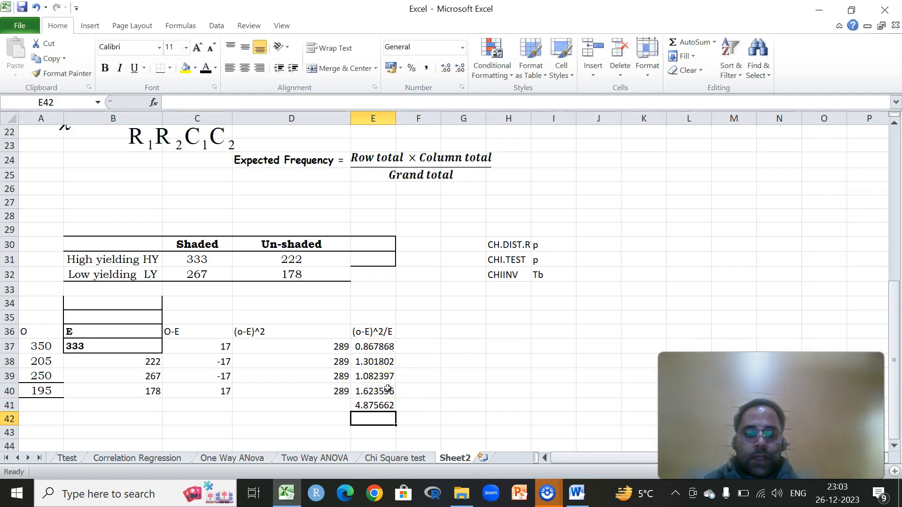
click(370, 405)
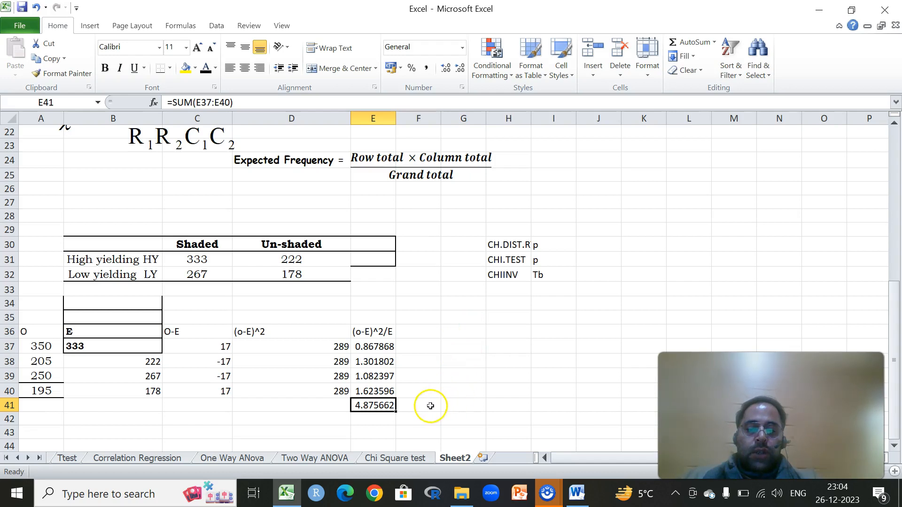
- Label D41 as "Chi Cal" and highlight D41:E41 with yellow fill
click(466, 335)
click(327, 409)
text(X)
key(BackSpace)
text(Chi)
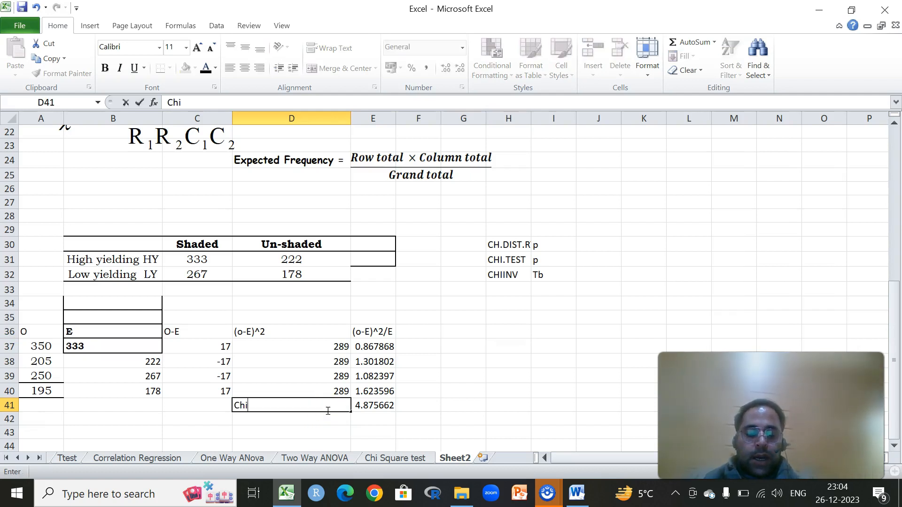
text( Cal)
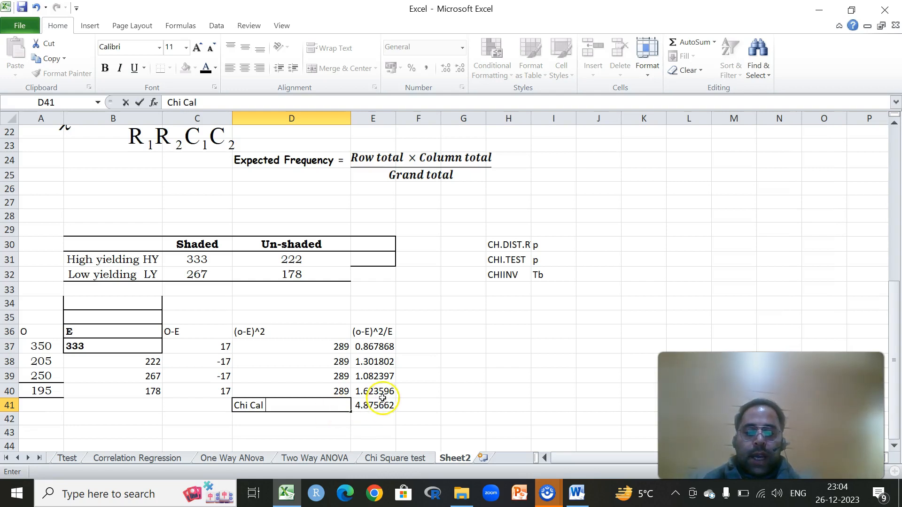
drag(376, 405, 266, 404)
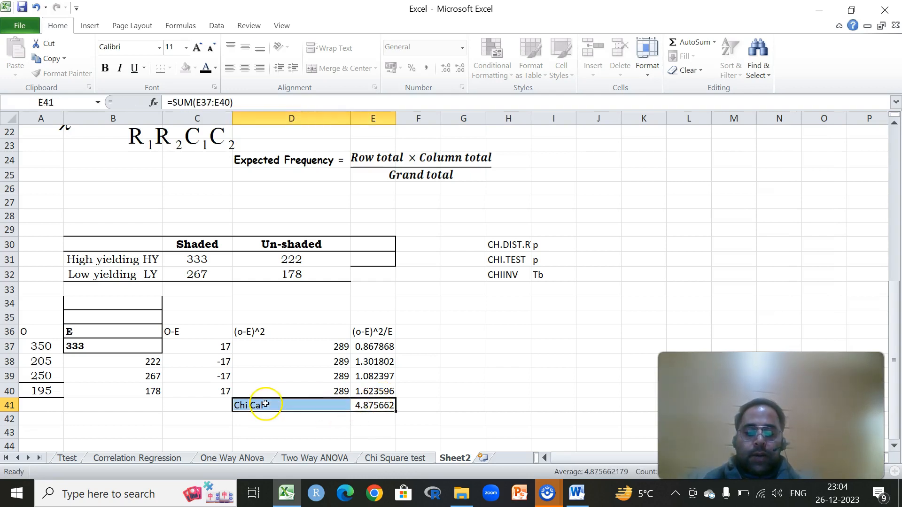
click(186, 67)
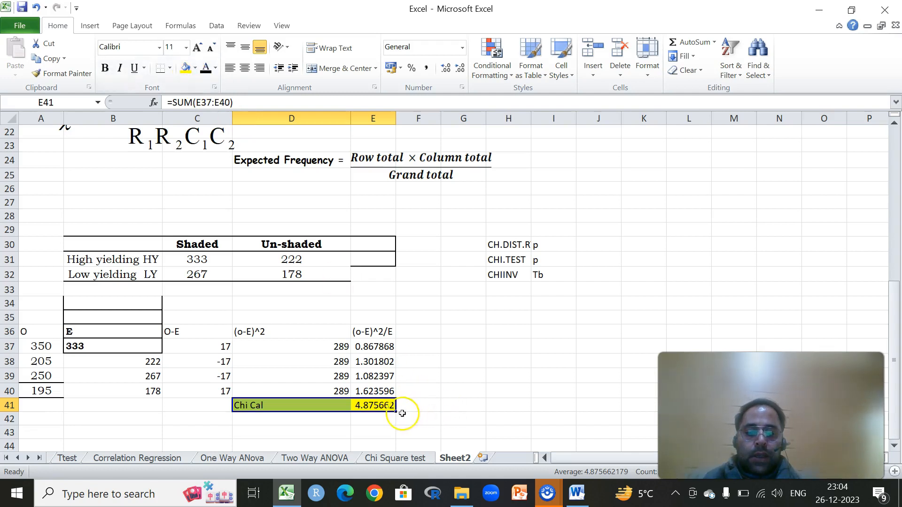
- Label D42 as "Chi Tab" and compute the tabulated chi-square in E42 with =CHIINV(0.05,1)
click(297, 420)
text(Ch)
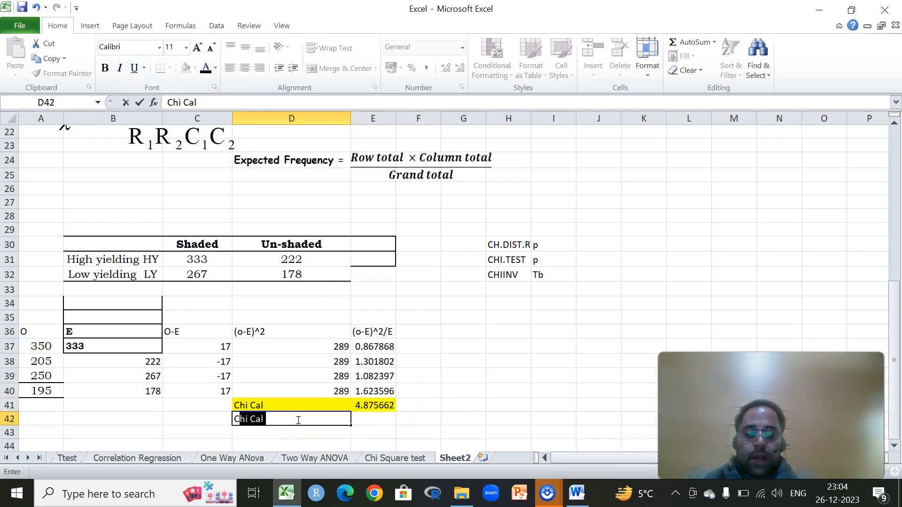
text(i Tab)
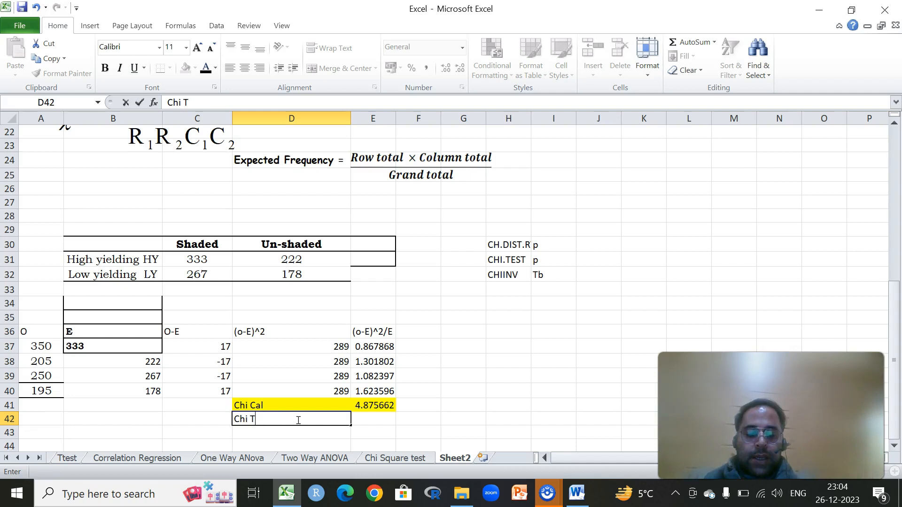
click(375, 417)
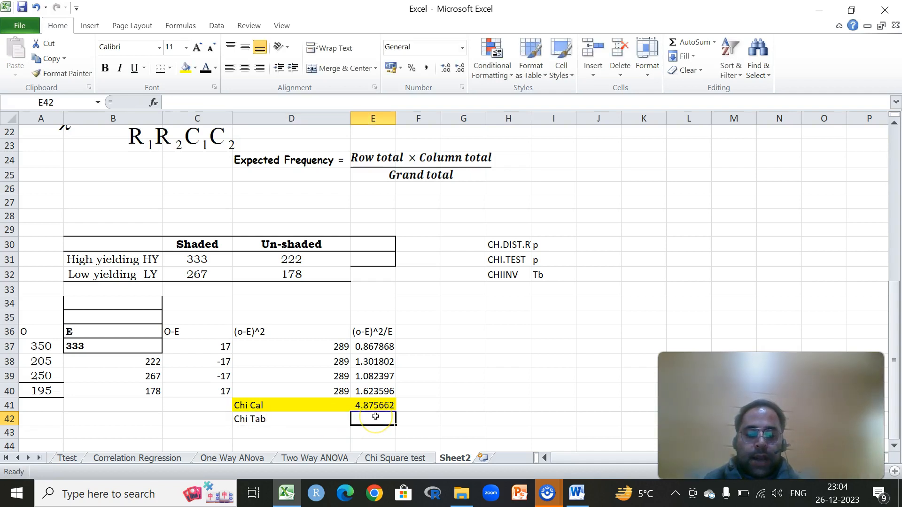
text(=)
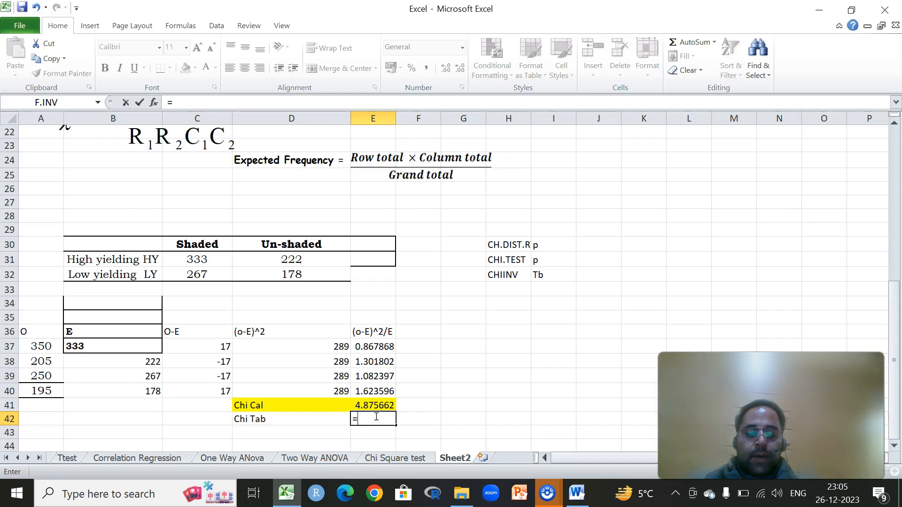
text(CHI)
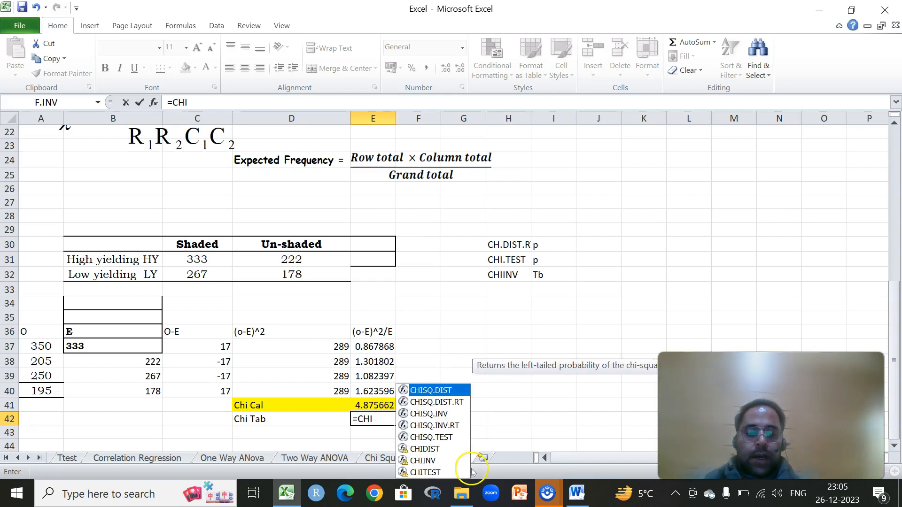
double_click(427, 460)
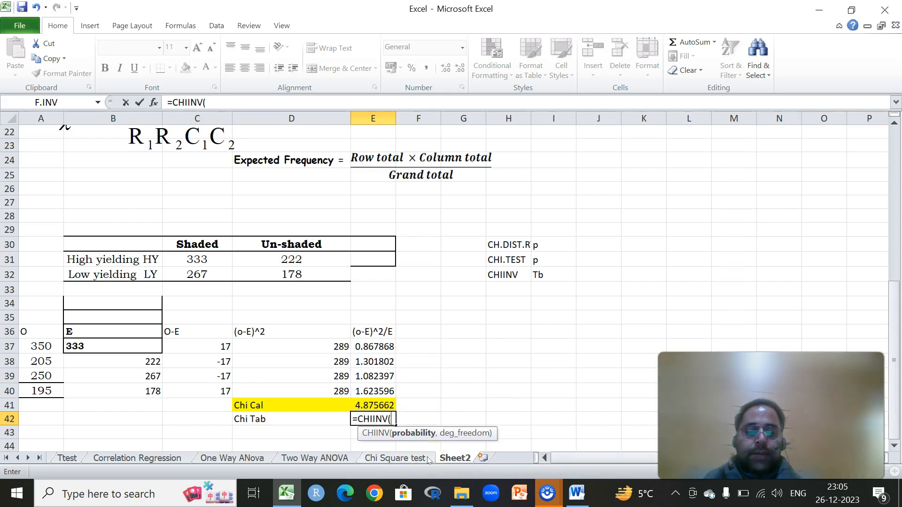
text(0.05,1)
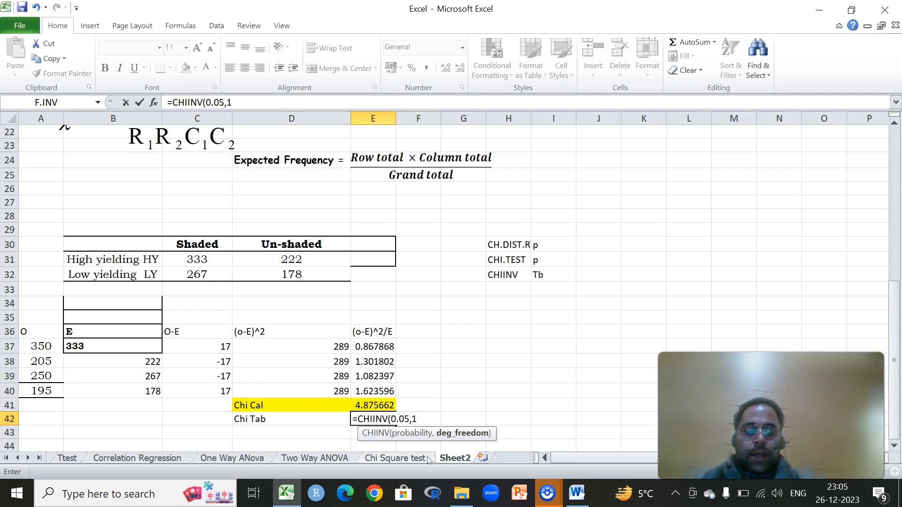
key(Return)
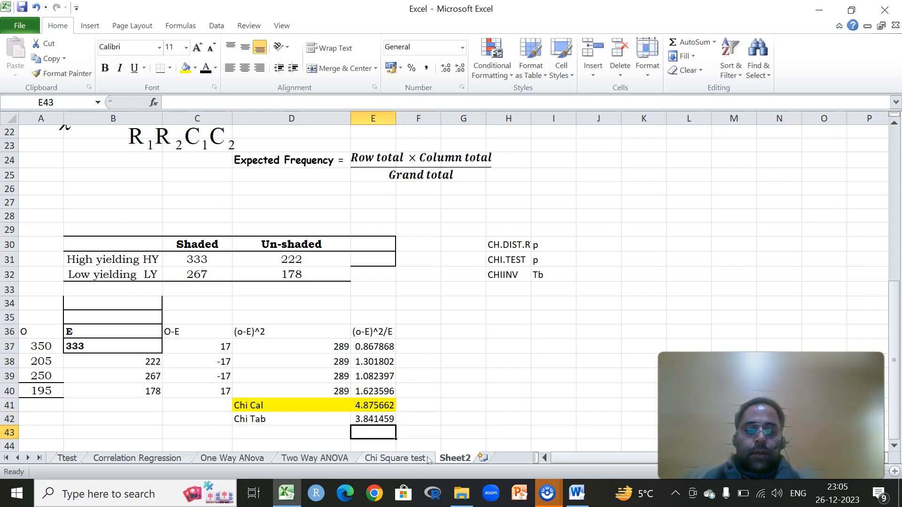
click(361, 427)
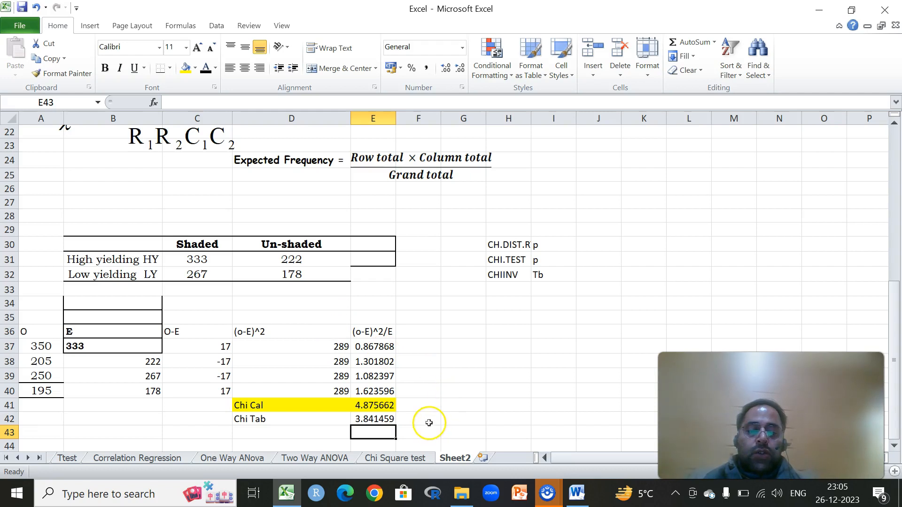
- Calculate the p-value of the calculated chi-square in G42 with =CHISQ.DIST.RT(E41,1)
click(460, 418)
scroll(498, 305, down, 1)
click(519, 230)
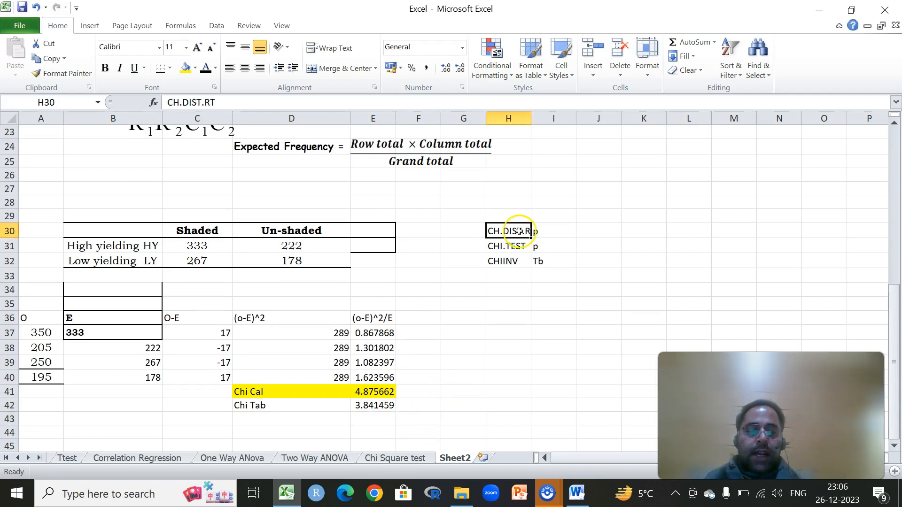
click(455, 404)
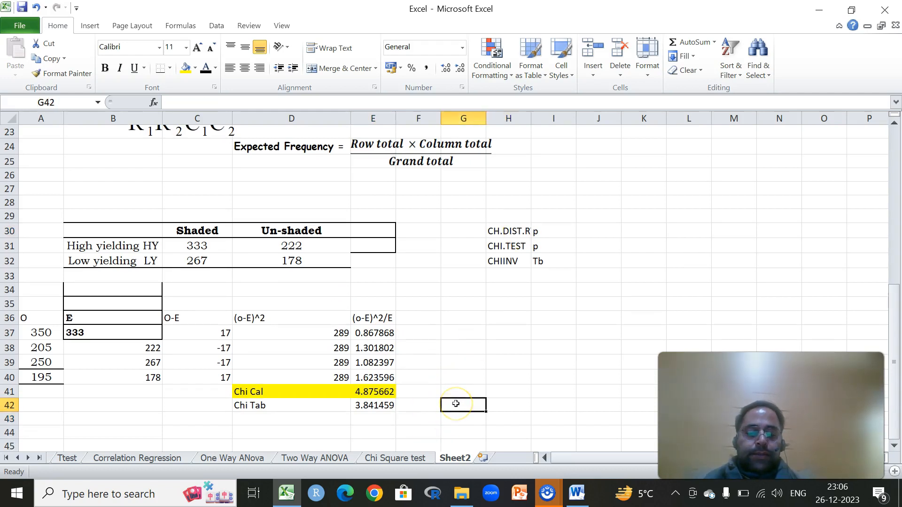
text(=)
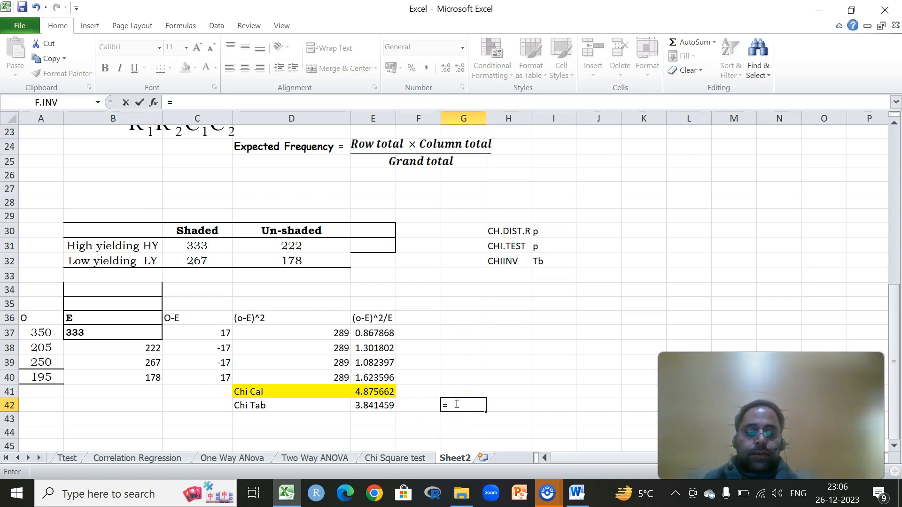
text(CHI)
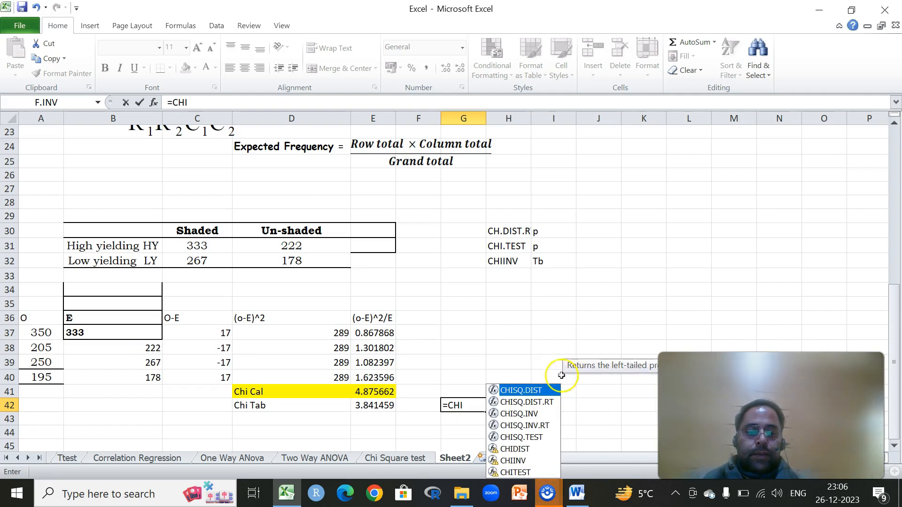
click(537, 403)
double_click(537, 403)
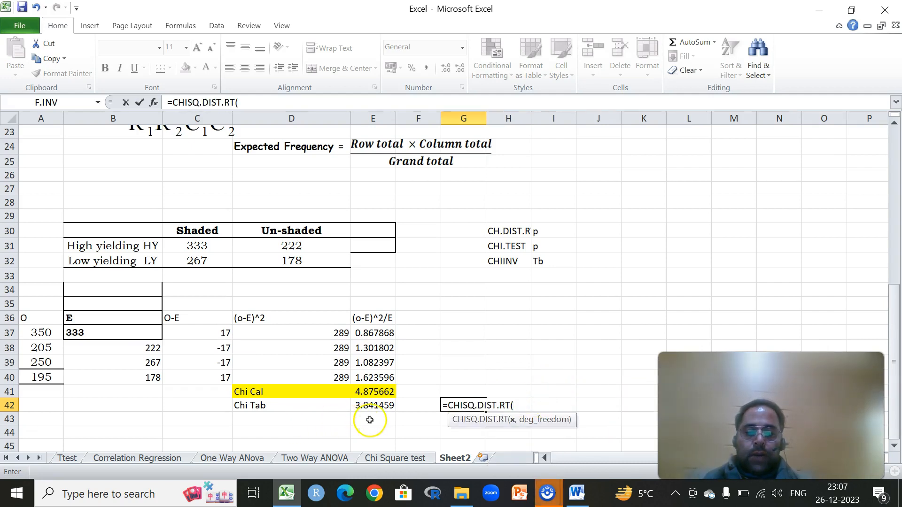
click(382, 392)
text(,1))
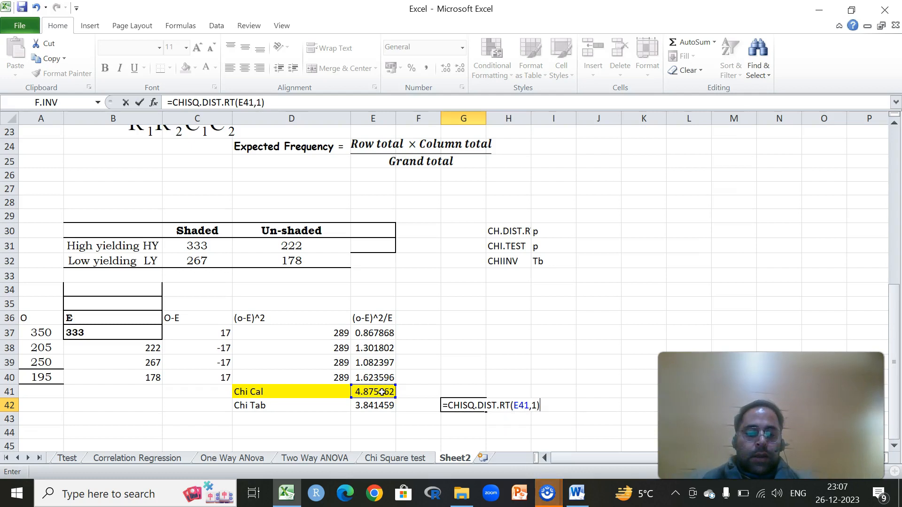
key(Return)
key(Down)
key(Down)
key(Down)
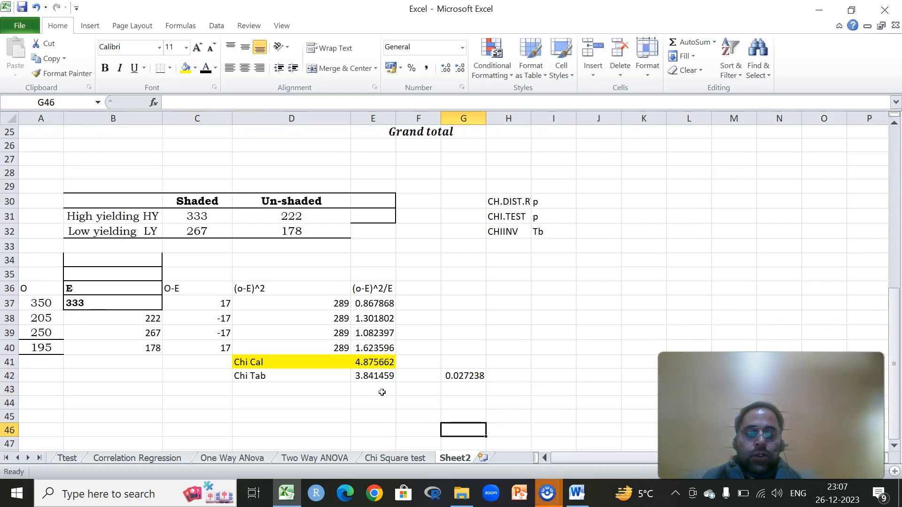
- Examine the p-value in G42 against the null hypothesis about yielding capacity and shading
click(461, 374)
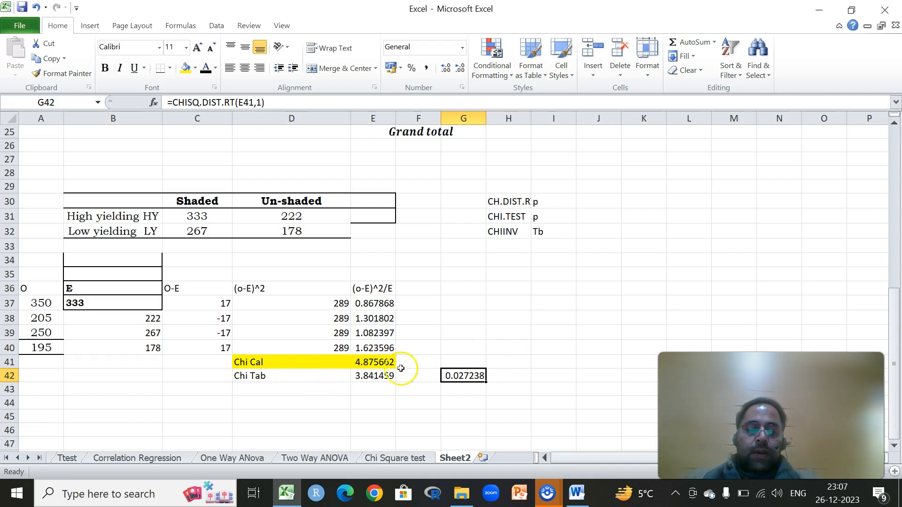
click(503, 328)
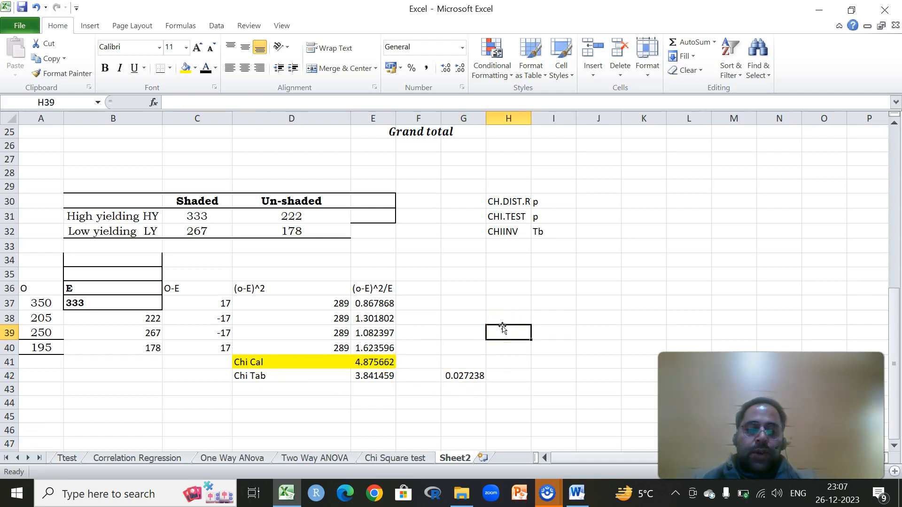
drag(897, 299, 895, 153)
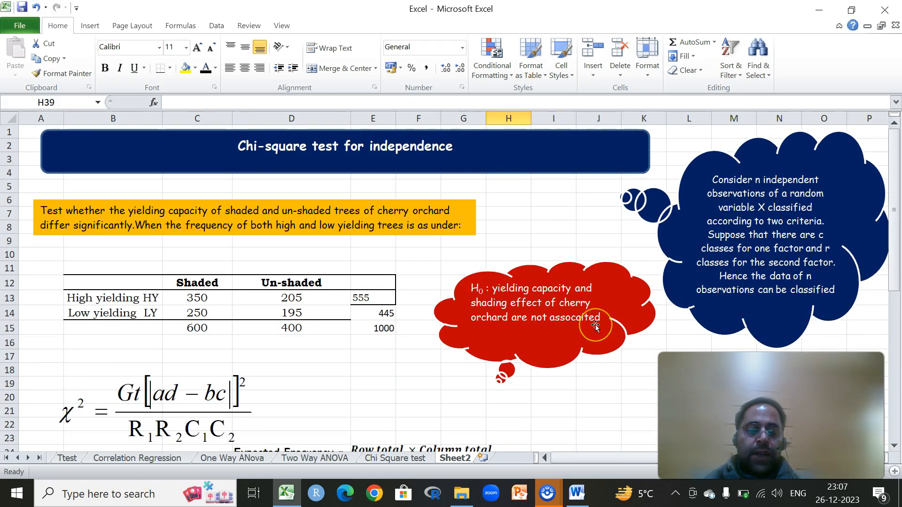
drag(897, 216, 898, 393)
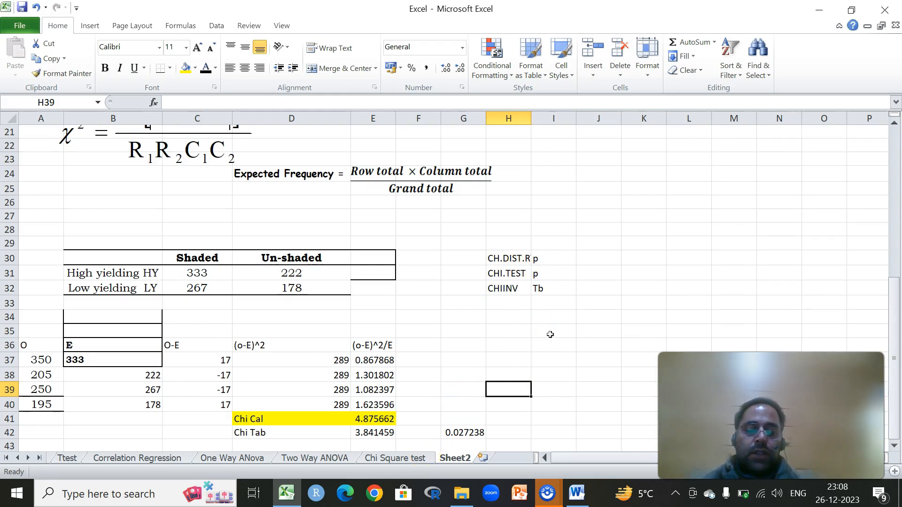
- Calculate the p-value directly from the observed and expected frequency tables in H34 with =CHISQ.TEST(C13:D14,C31:D32)
click(502, 317)
text(=chi)
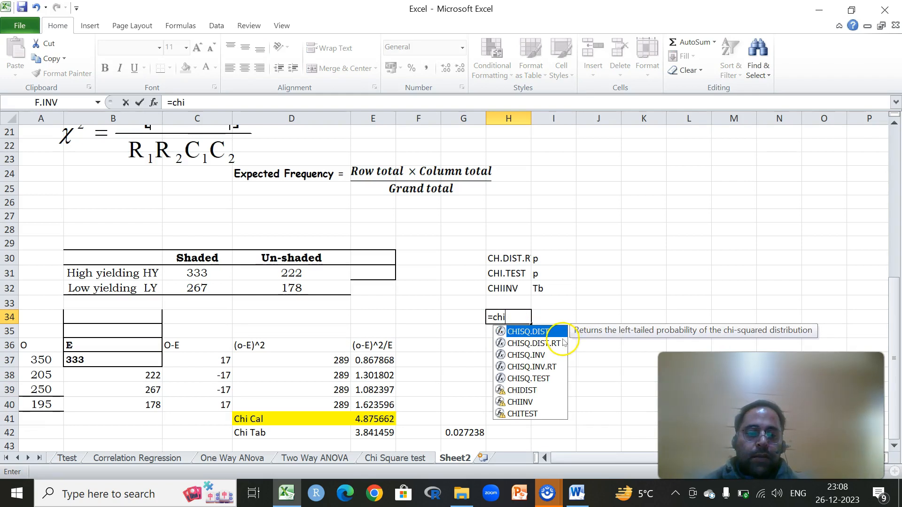
double_click(555, 344)
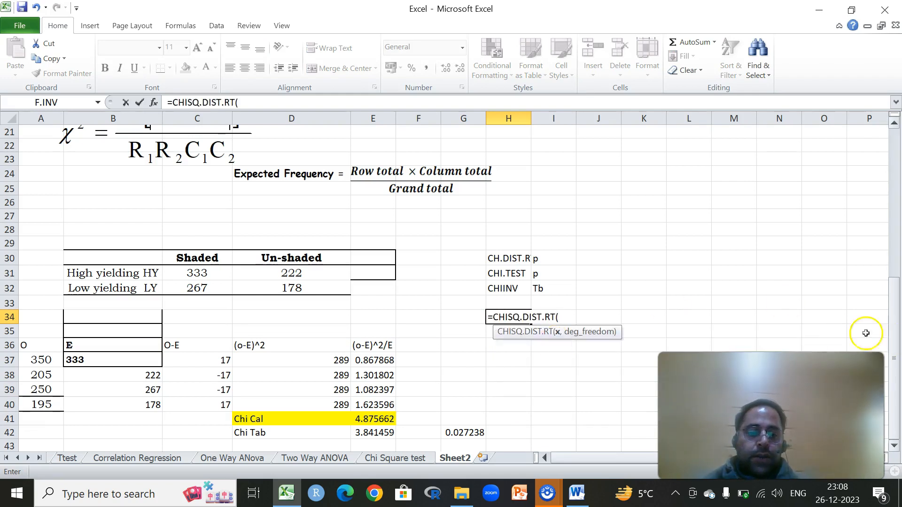
key(BackSpace)
key(BackSpace)
key(BackSpace)
key(BackSpace)
key(BackSpace)
key(BackSpace)
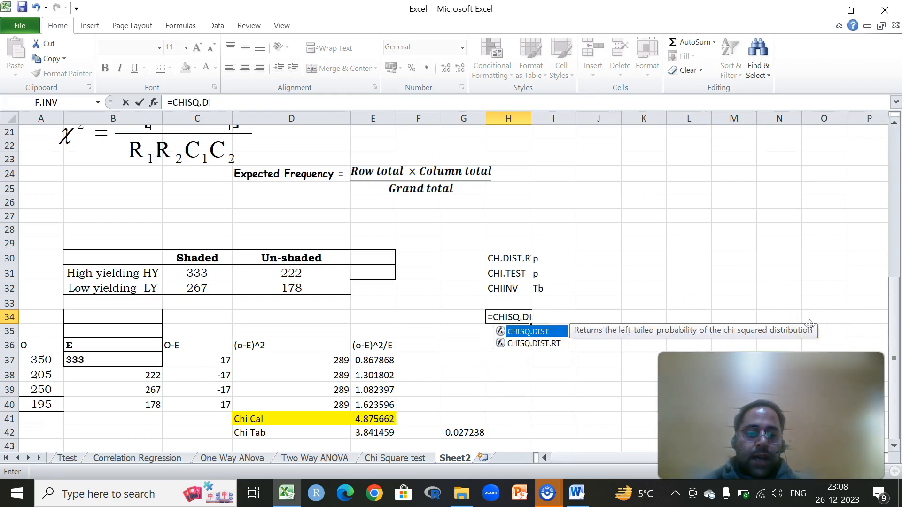
key(BackSpace)
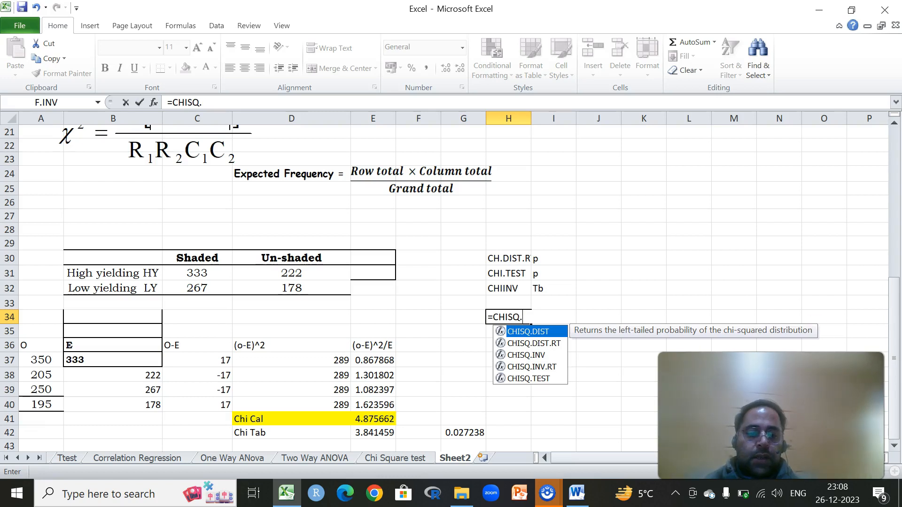
double_click(540, 379)
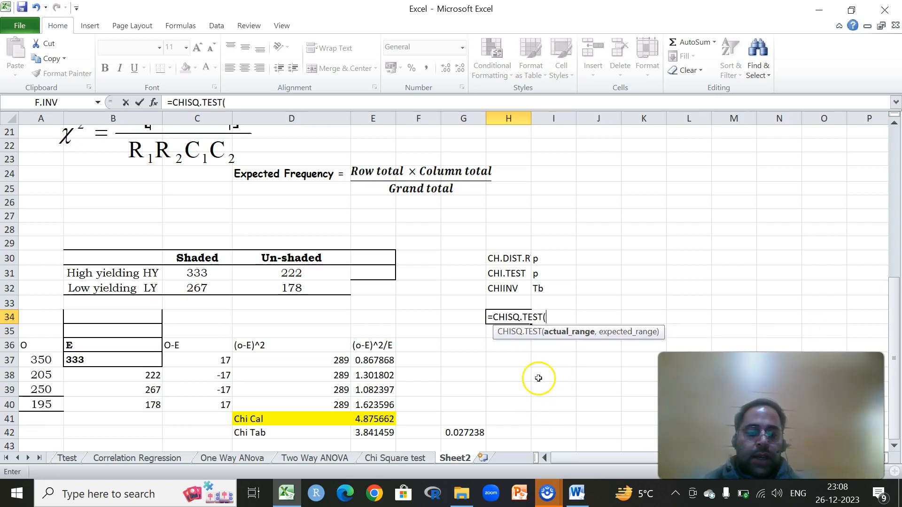
drag(889, 291, 885, 169)
drag(190, 269, 274, 285)
text(,)
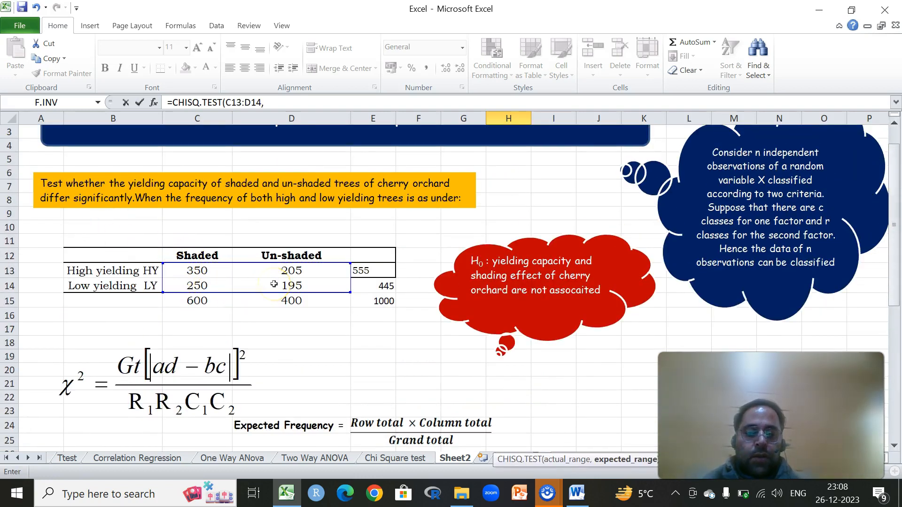
drag(893, 223, 893, 303)
drag(219, 300, 288, 316)
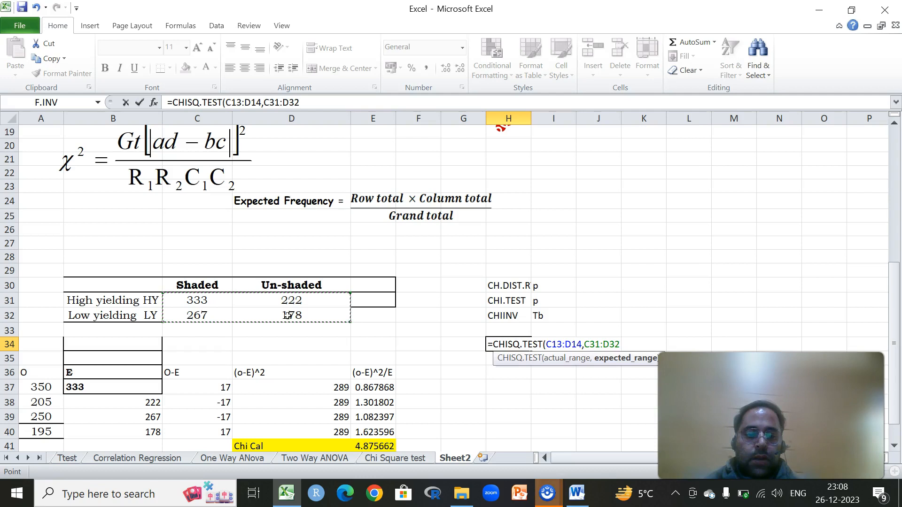
text())
key(Return)
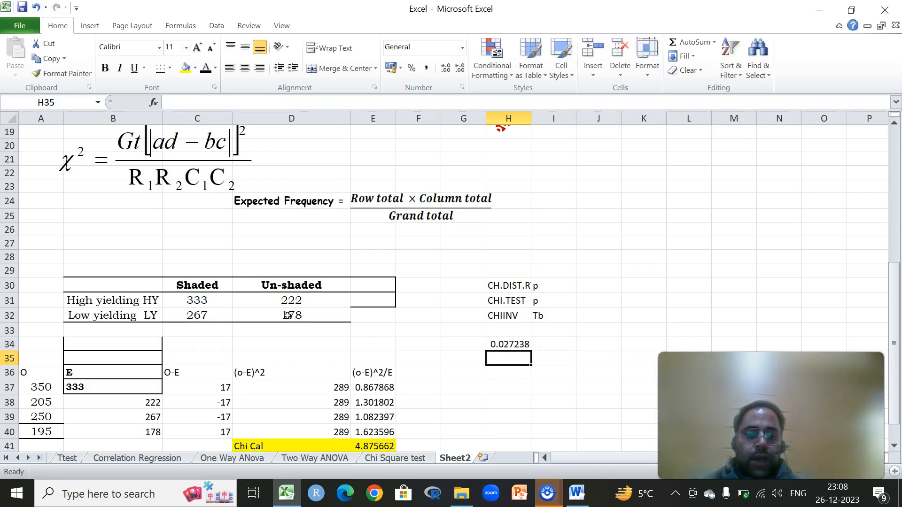
- Compare the p-values in H34 and G42, and review the null hypothesis and problem statement
click(494, 346)
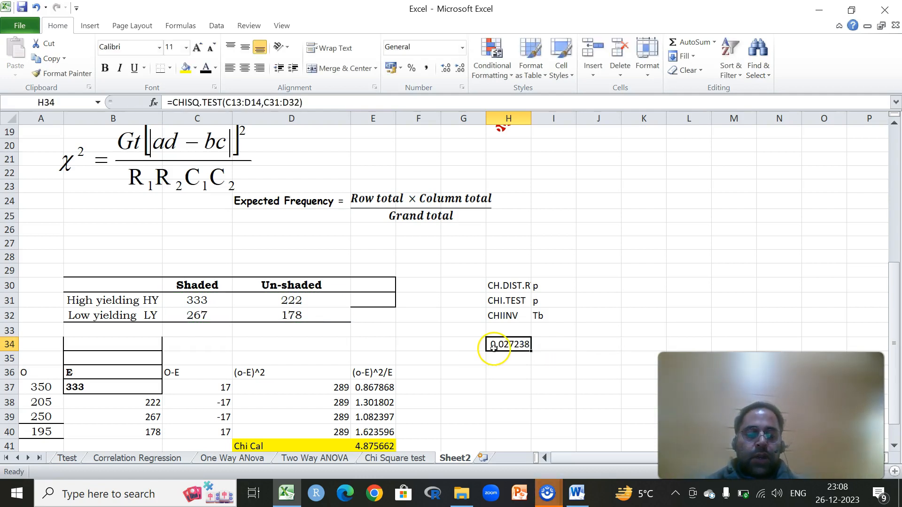
drag(897, 303, 896, 308)
click(470, 431)
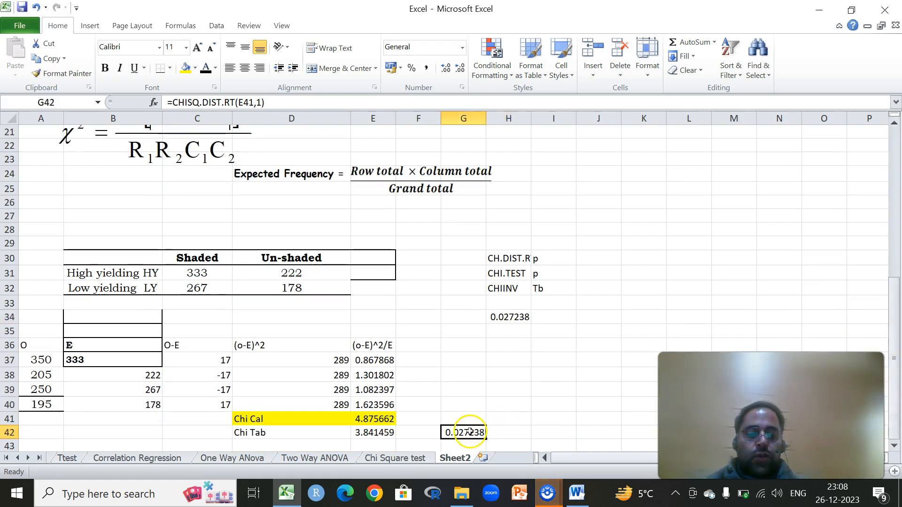
click(548, 372)
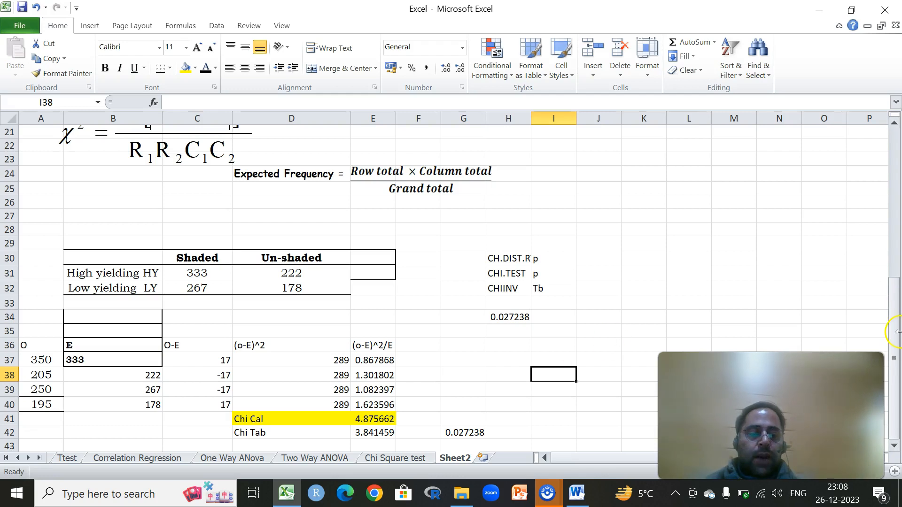
drag(896, 332, 898, 270)
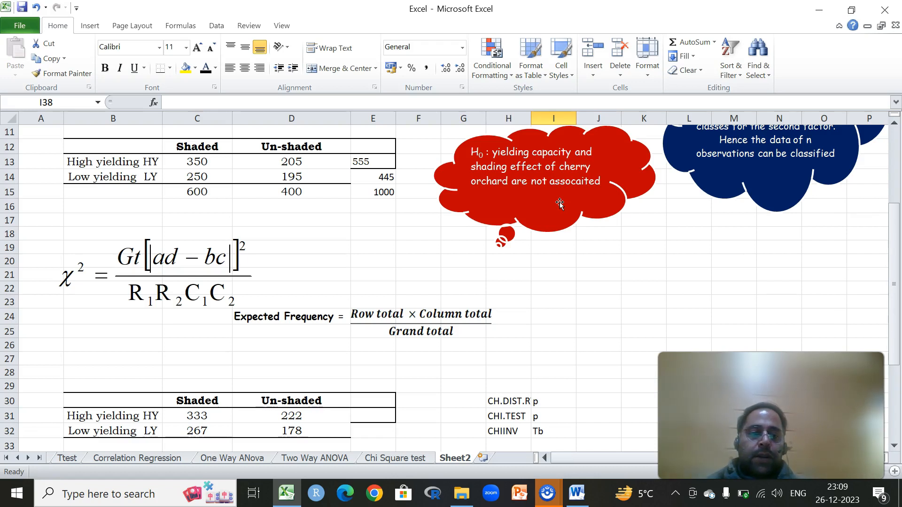
drag(890, 235, 882, 178)
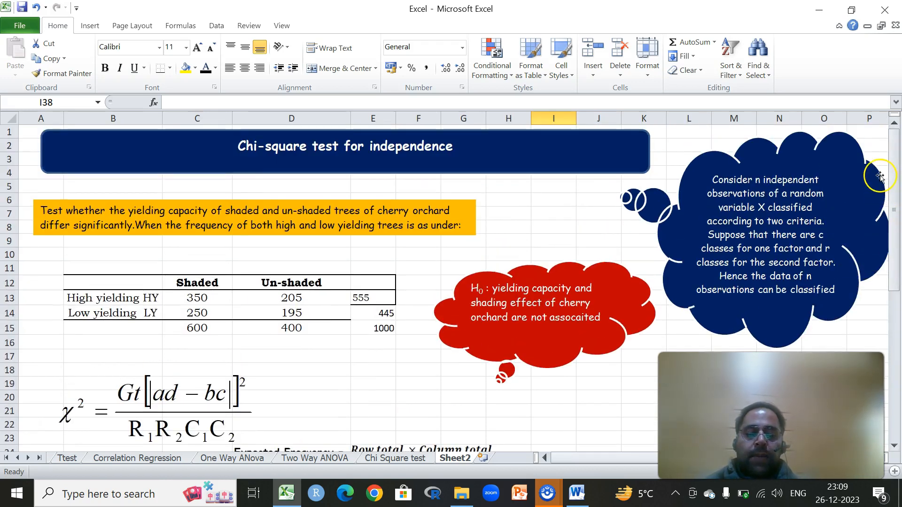